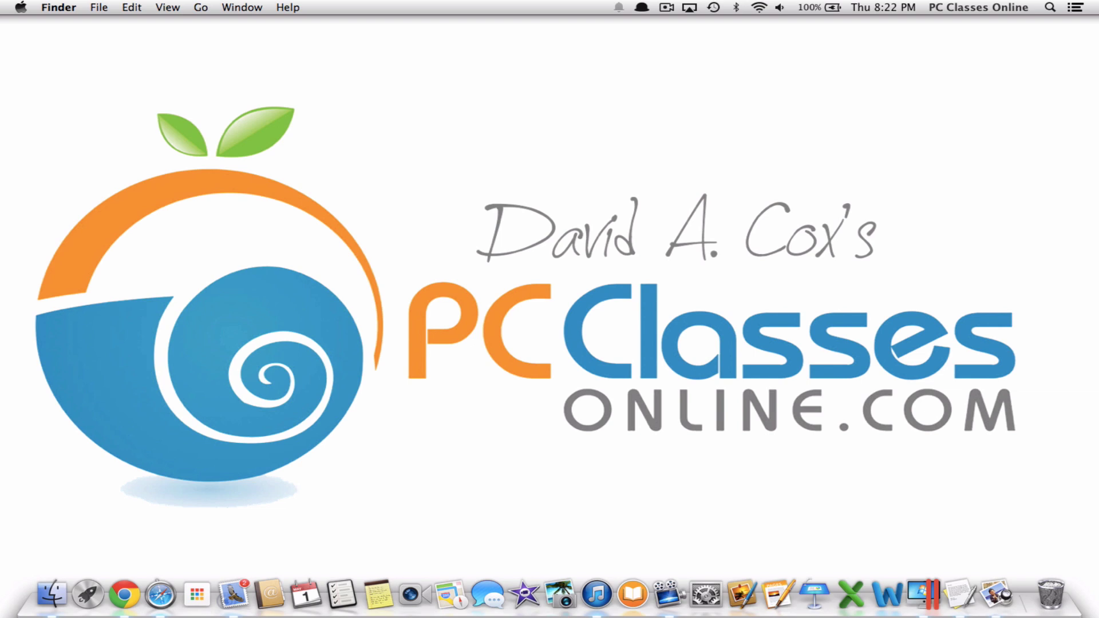
# - In iPhoto, select the twelve aerial drone photos, starting from the lighthouse shot
pyautogui.click(558, 594)
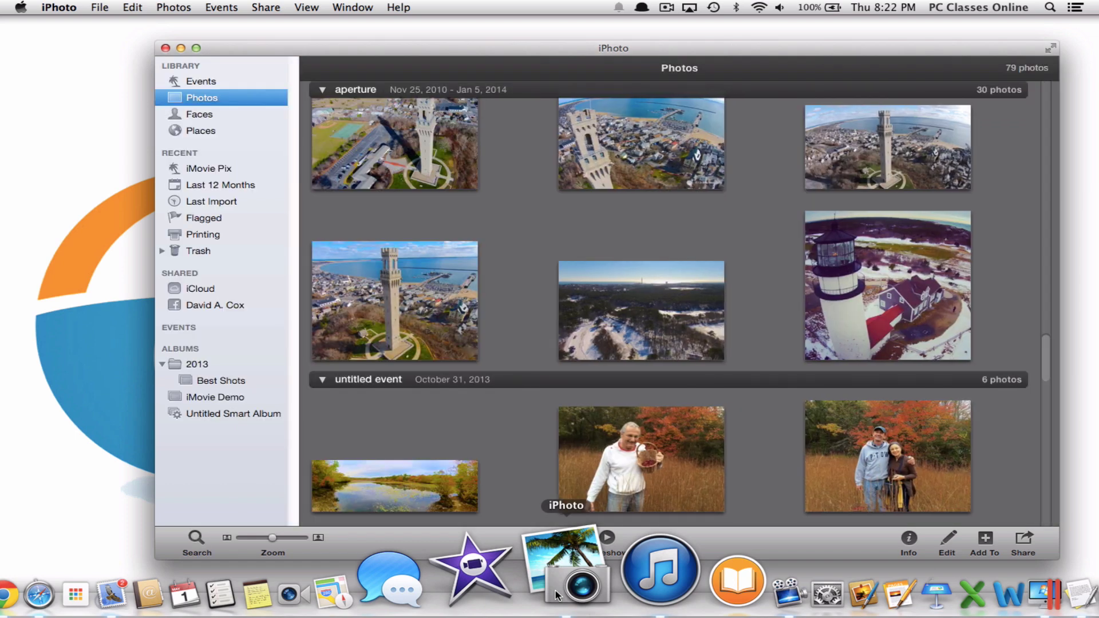
pyautogui.click(874, 314)
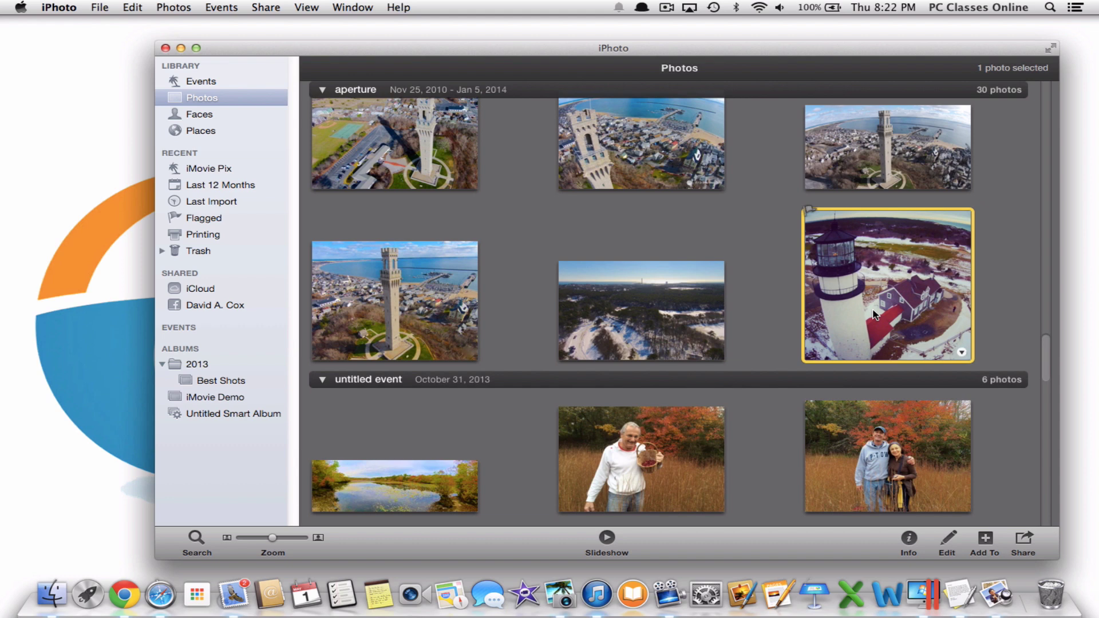
pyautogui.scroll(10, 874, 314)
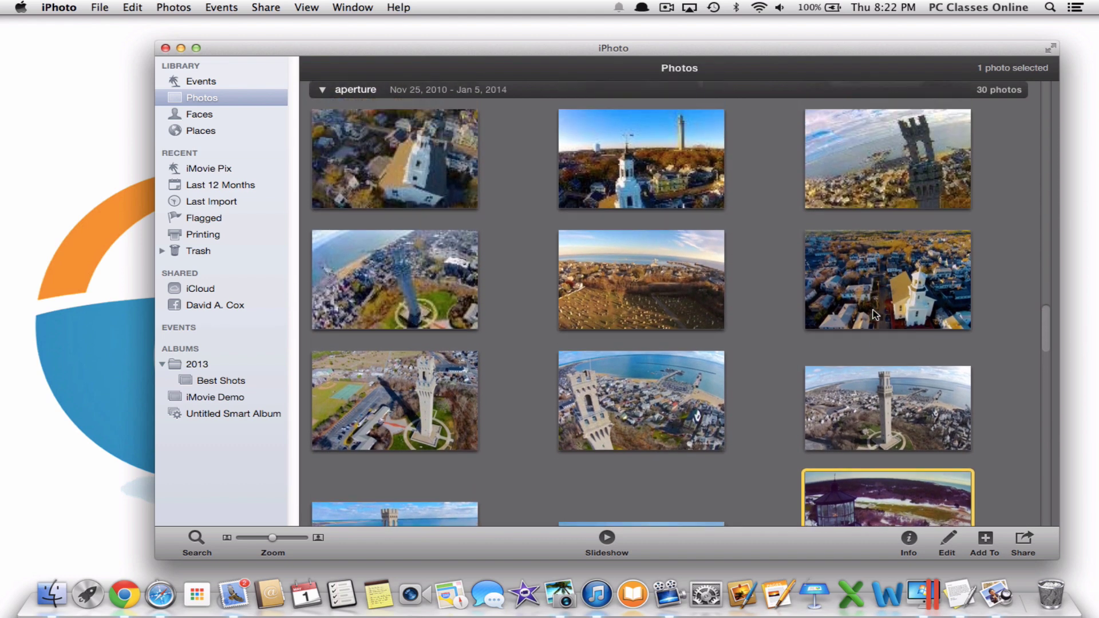
pyautogui.scroll(3, 874, 315)
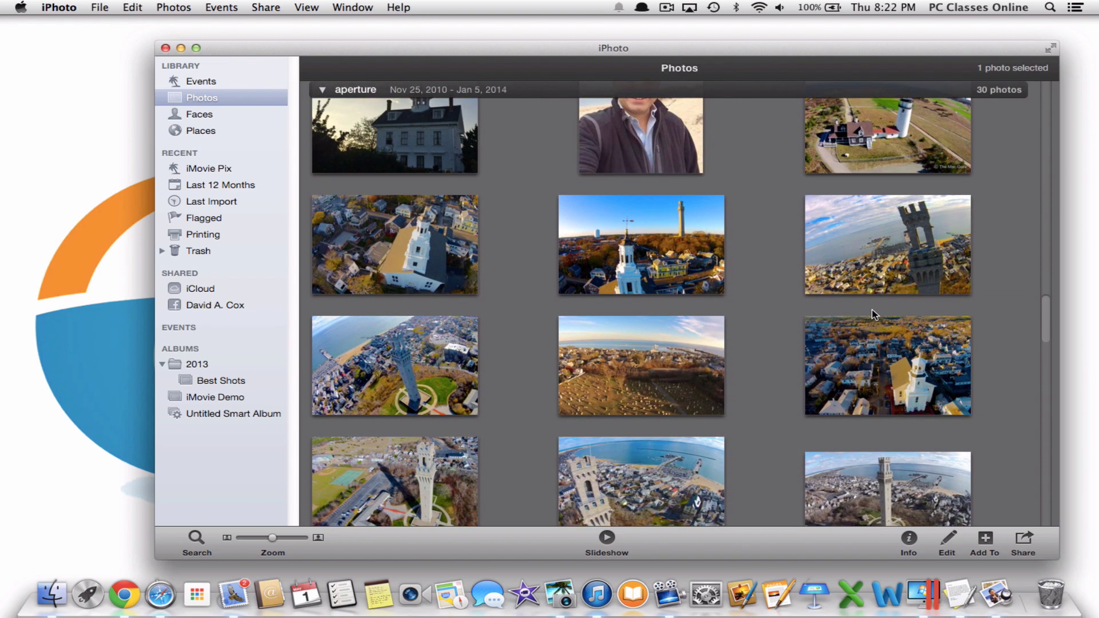
pyautogui.keyDown('shift'); pyautogui.click(433, 248); pyautogui.keyUp('shift')
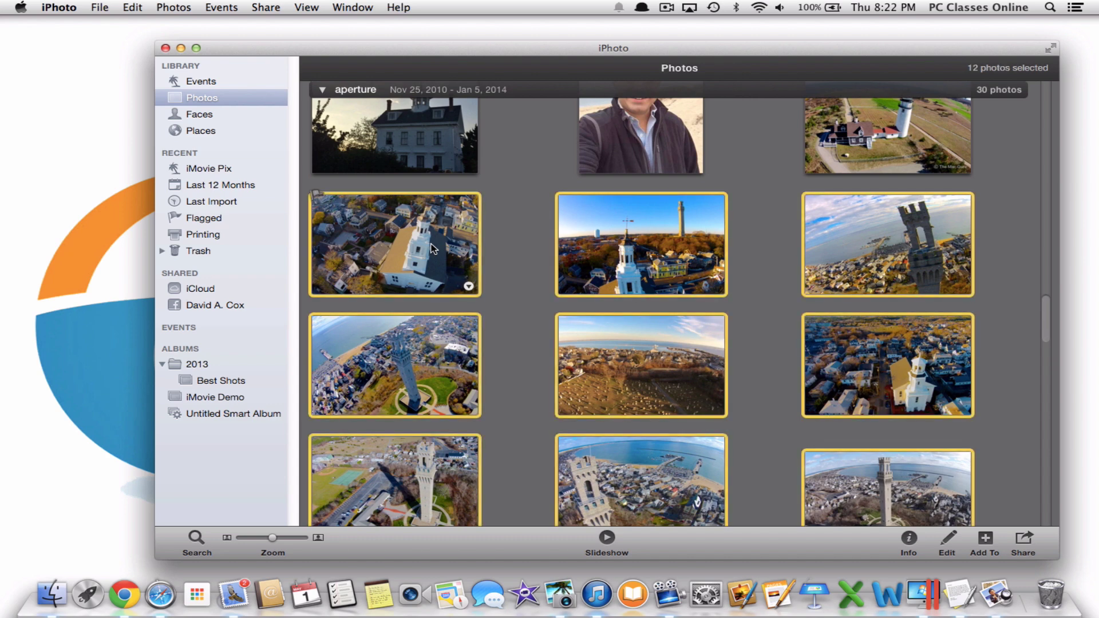
pyautogui.scroll(-2, 433, 248)
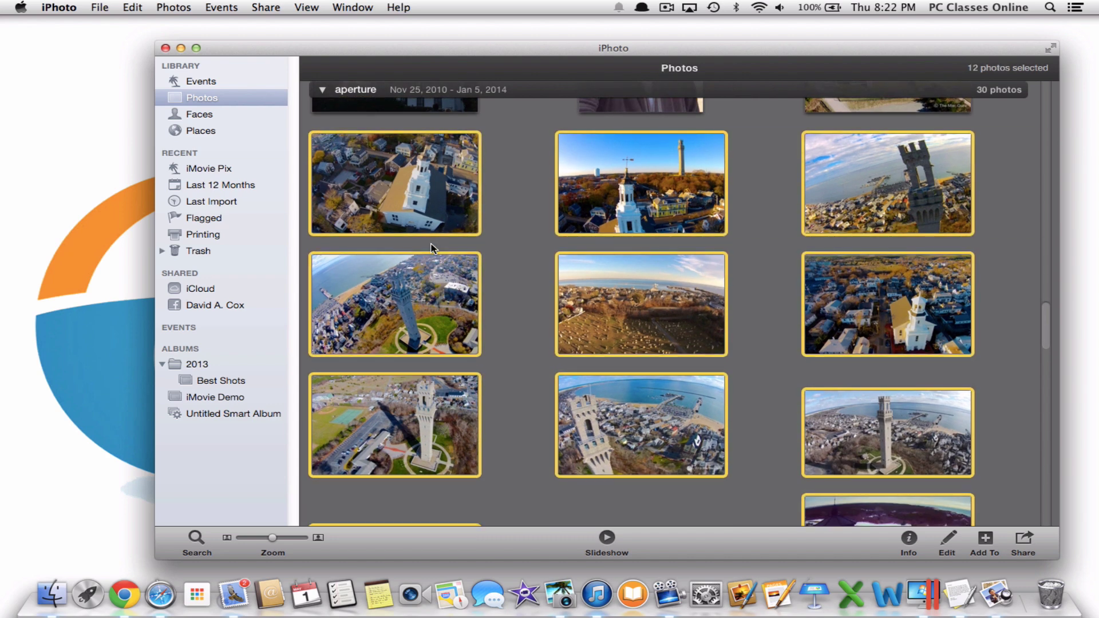
# - Create a new album from the selected photos named 'Drone'
pyautogui.click(98, 9)
pyautogui.click(95, 23)
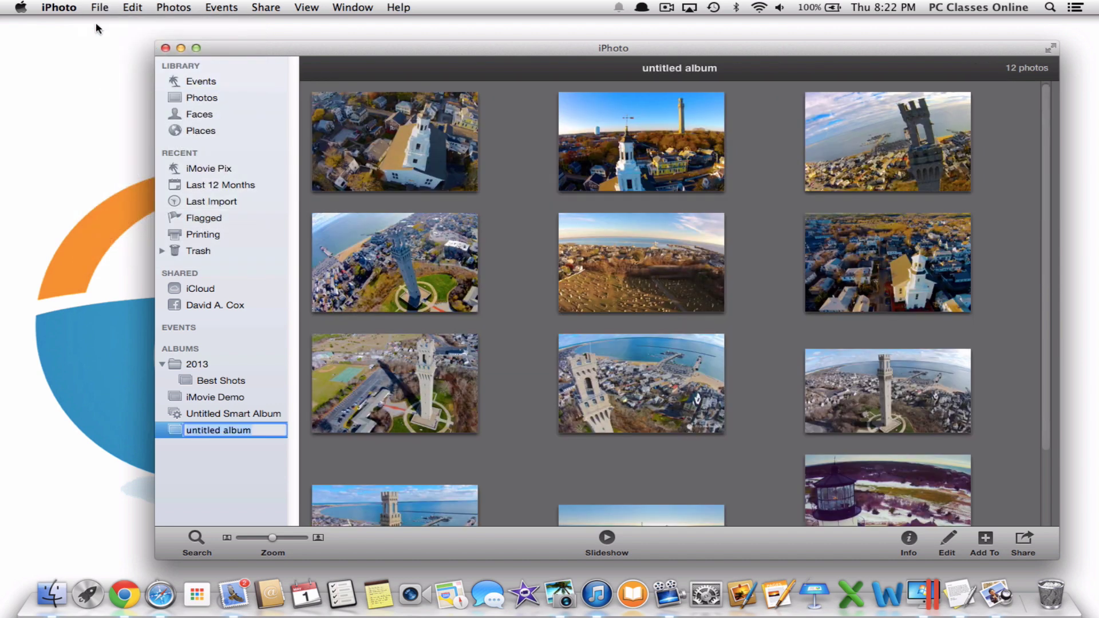
pyautogui.write('Drone')
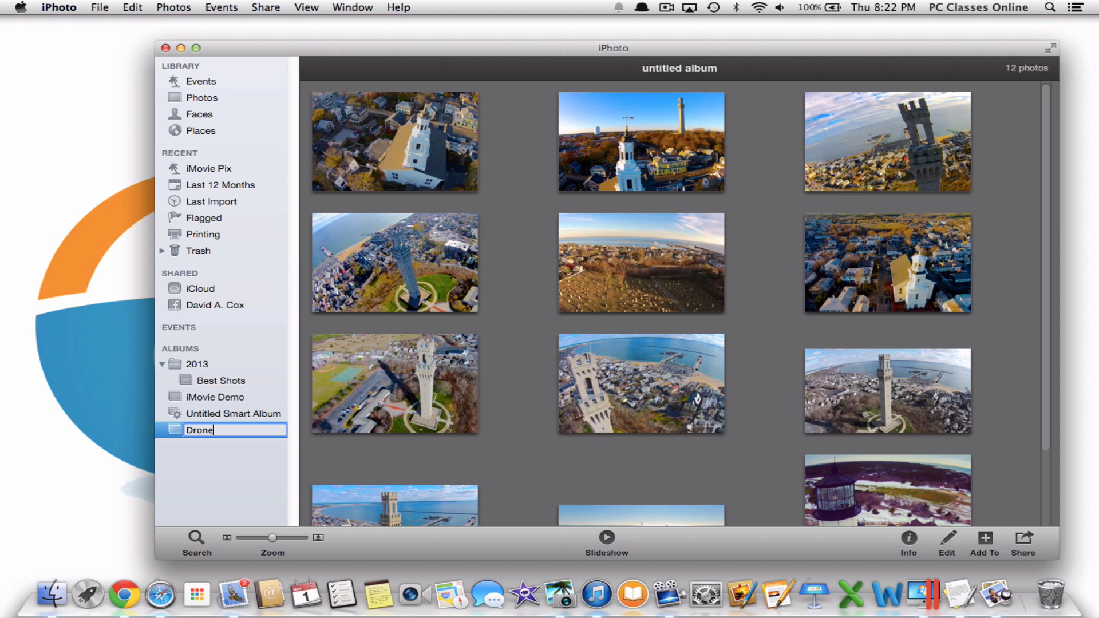
pyautogui.press('Return')
# - Quit iPhoto and create a blank Pixelmator image from the 2 × 3 inch, 300 ppi preset
pyautogui.press('super+q')
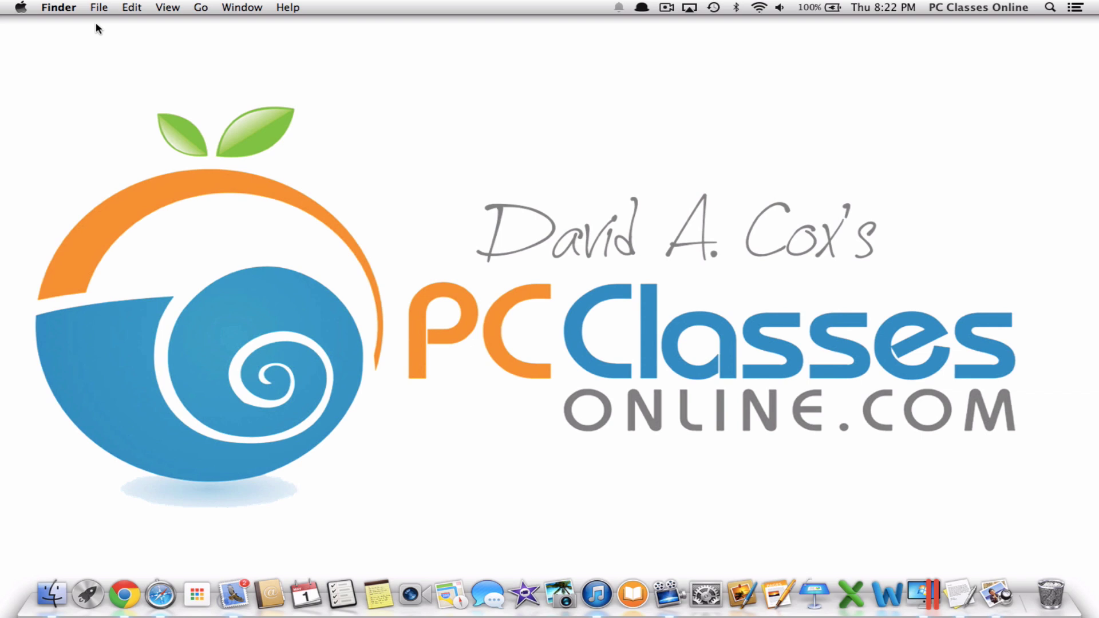
pyautogui.click(740, 612)
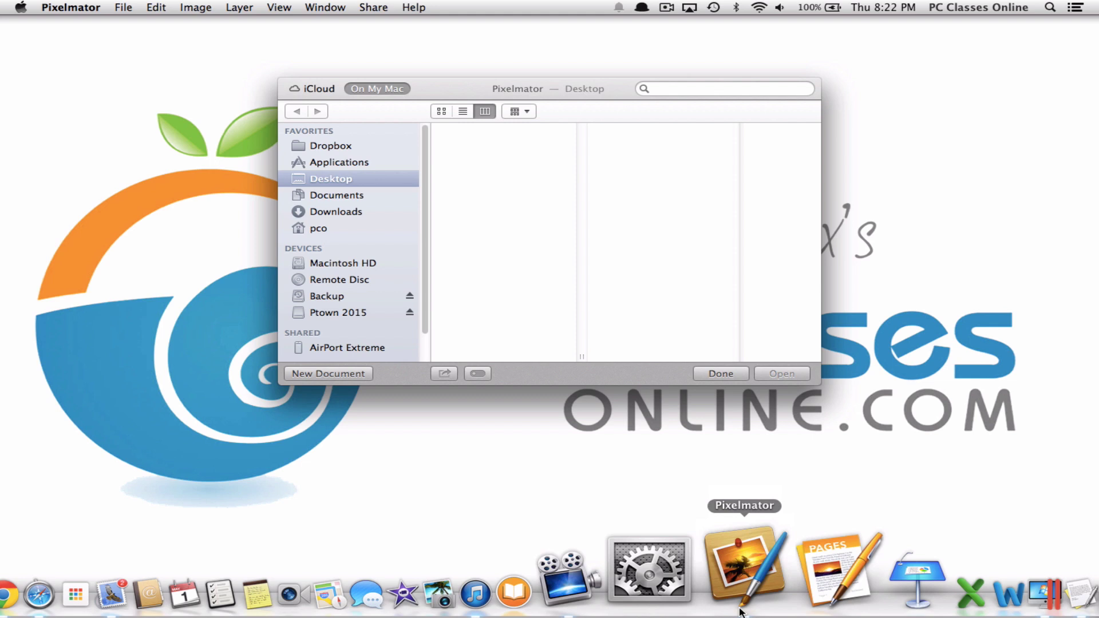
pyautogui.click(328, 373)
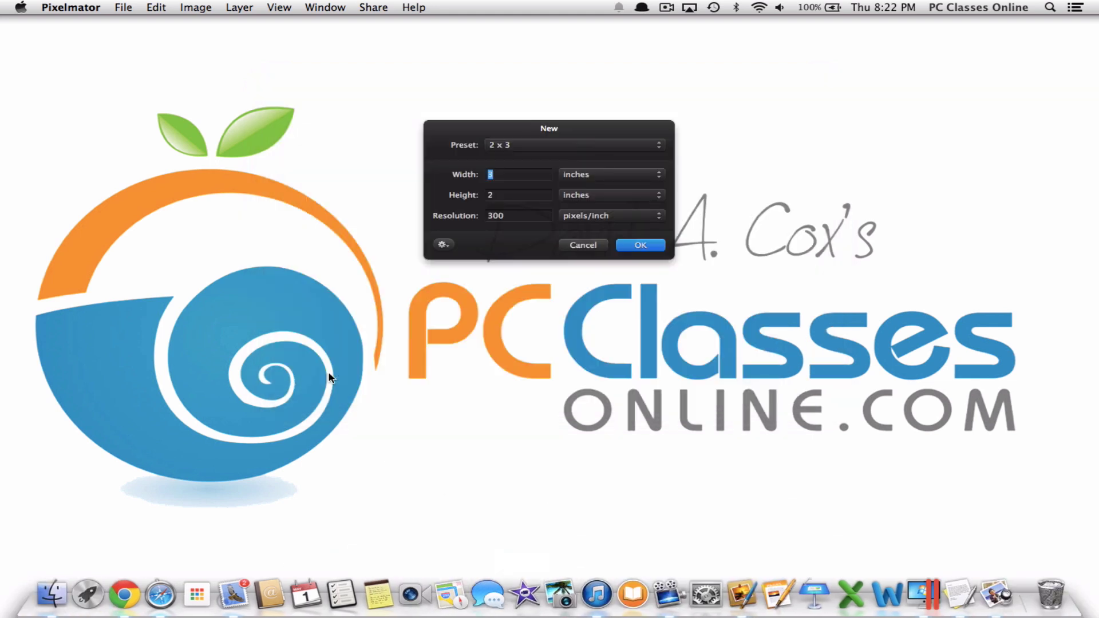
pyautogui.press('Return')
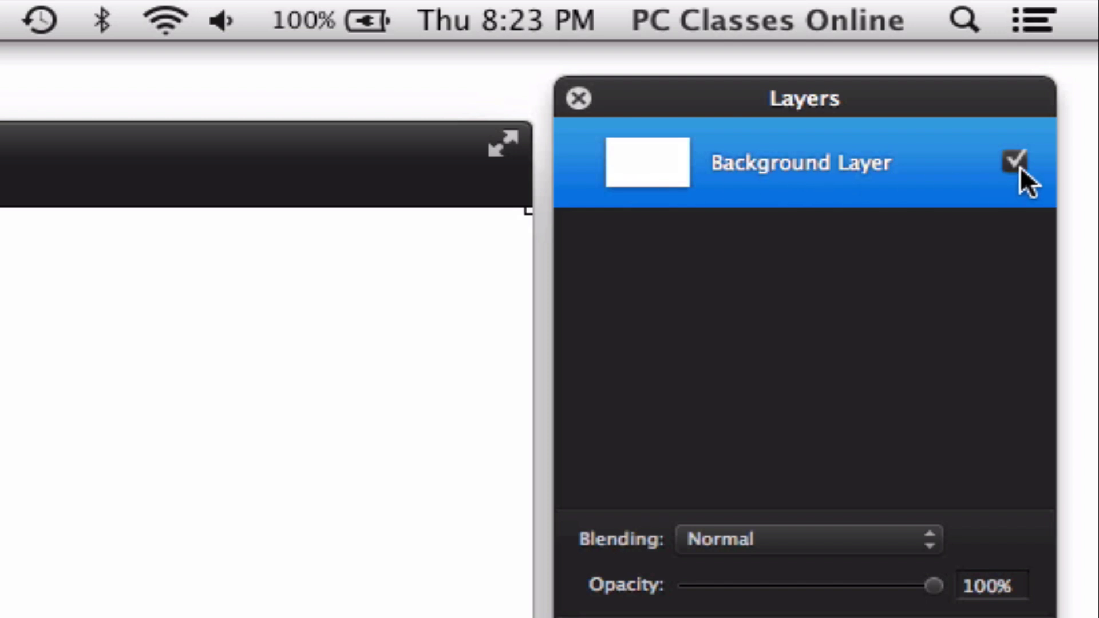
# - Hide the Background Layer, then drag the logo from Dropbox's Ads/Graphics folder onto the canvas
pyautogui.click(1015, 174)
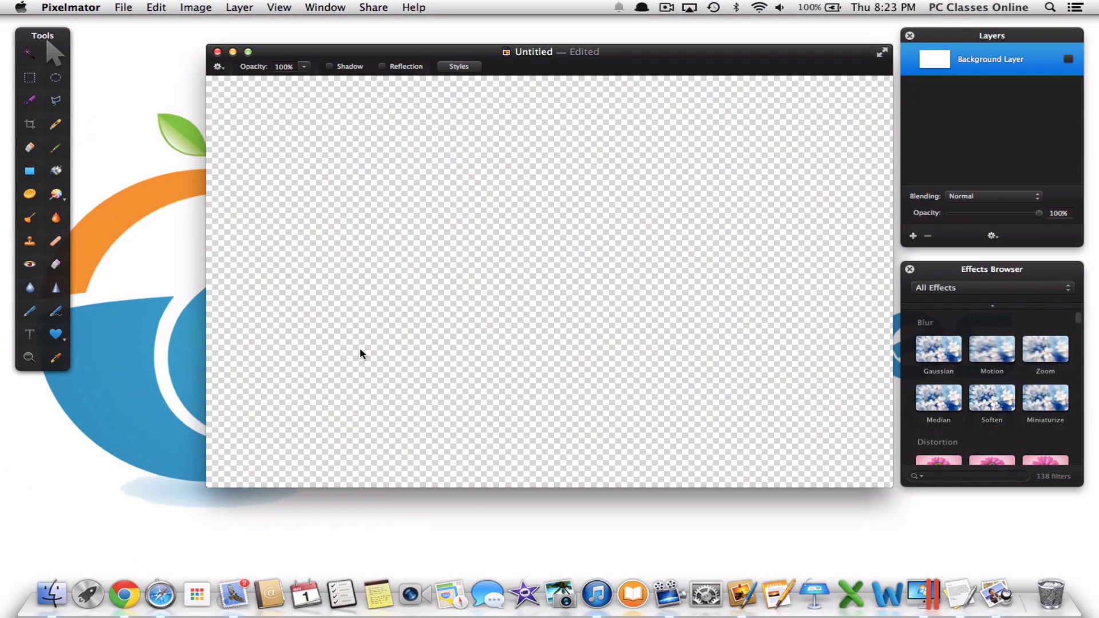
pyautogui.click(40, 589)
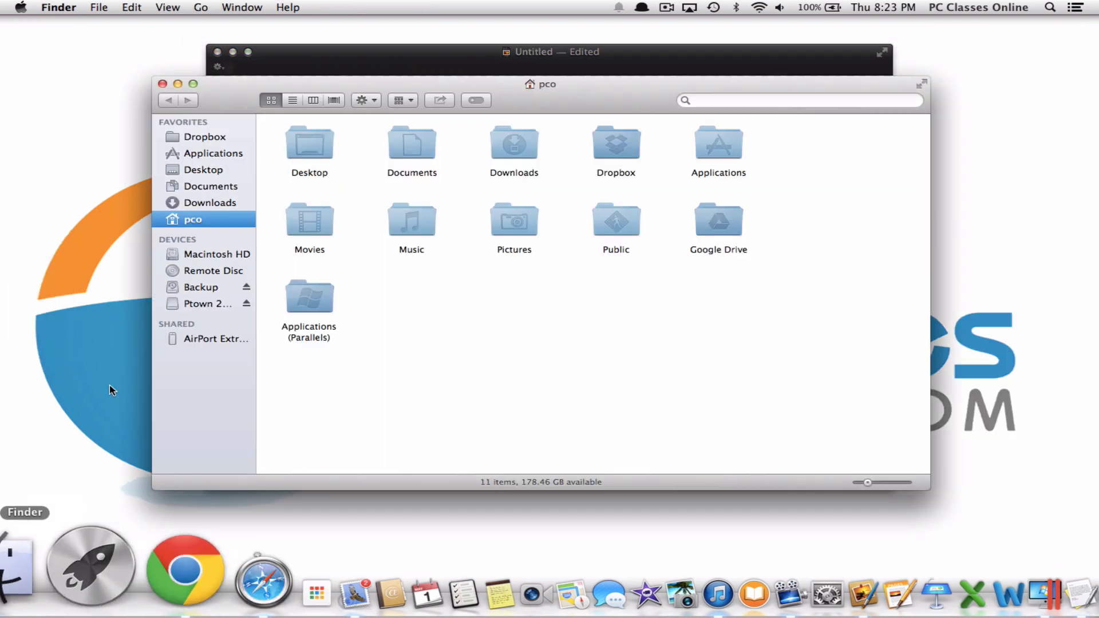
pyautogui.click(189, 137)
pyautogui.click(300, 142)
pyautogui.doubleClick(300, 142)
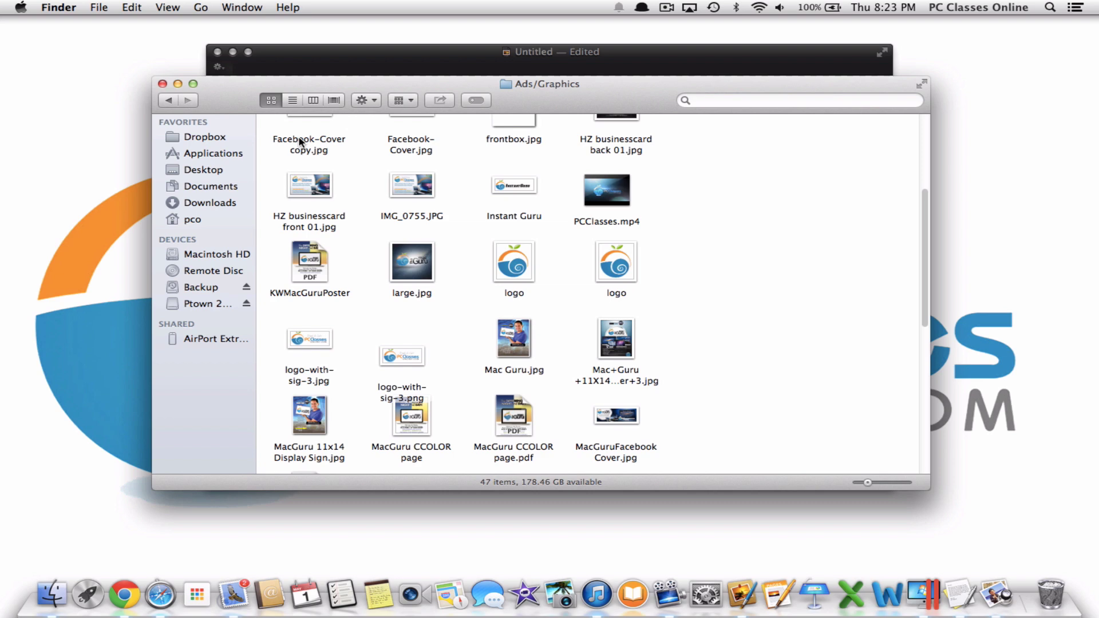
pyautogui.click(629, 262)
pyautogui.moveTo(576, 97); pyautogui.dragTo(903, 76)
pyautogui.moveTo(947, 243); pyautogui.dragTo(526, 270)
# - Drop the logo in as its own layer and apply an initial resize to about 69%
pyautogui.click(358, 234)
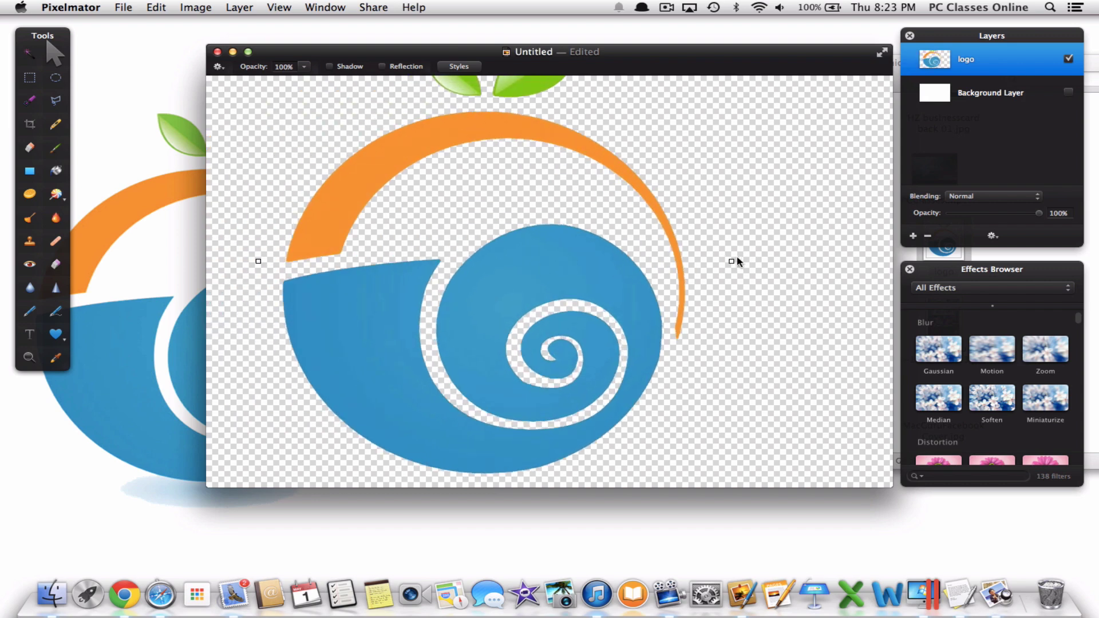
pyautogui.moveTo(731, 261); pyautogui.dragTo(583, 264)
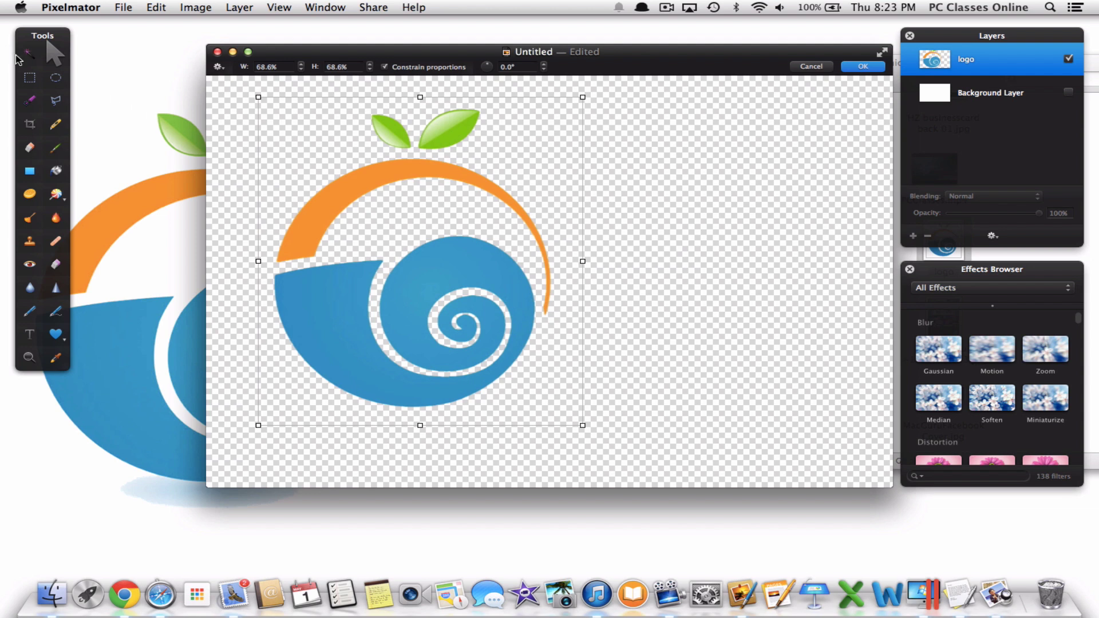
pyautogui.click(29, 59)
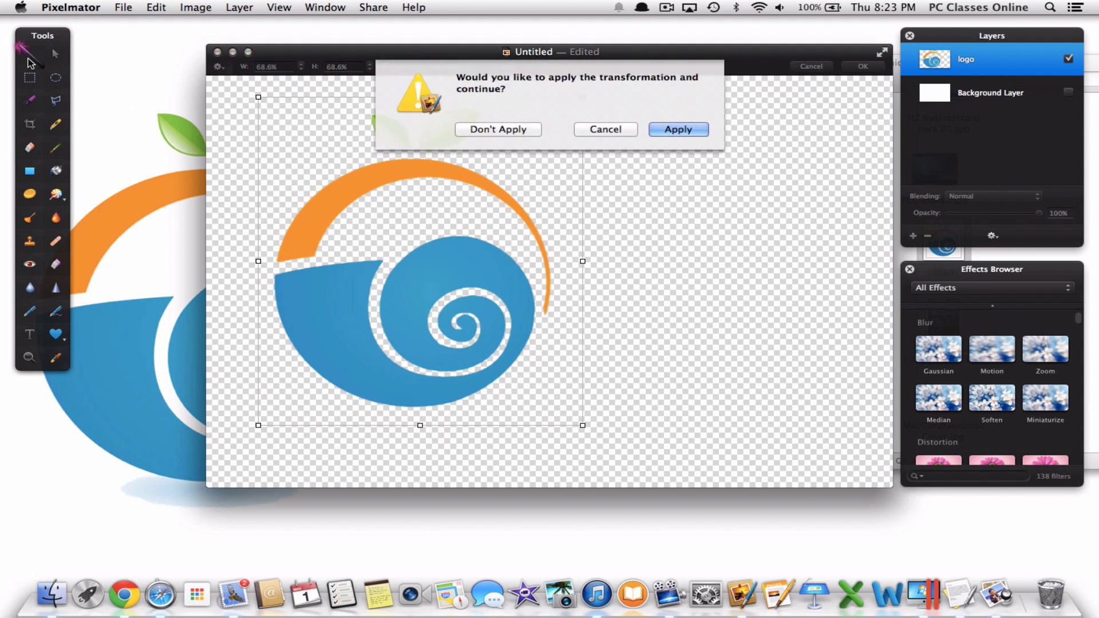
pyautogui.press('Return')
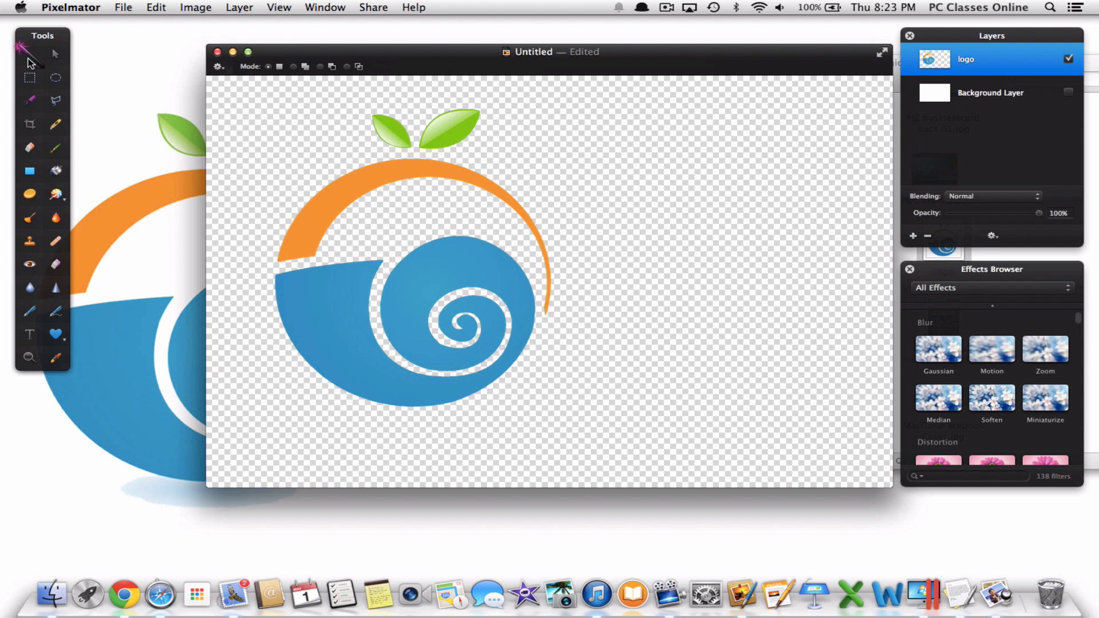
# - Enlarge the logo to 123.9% and crop the canvas to about 546 × 594 px around it
pyautogui.click(57, 56)
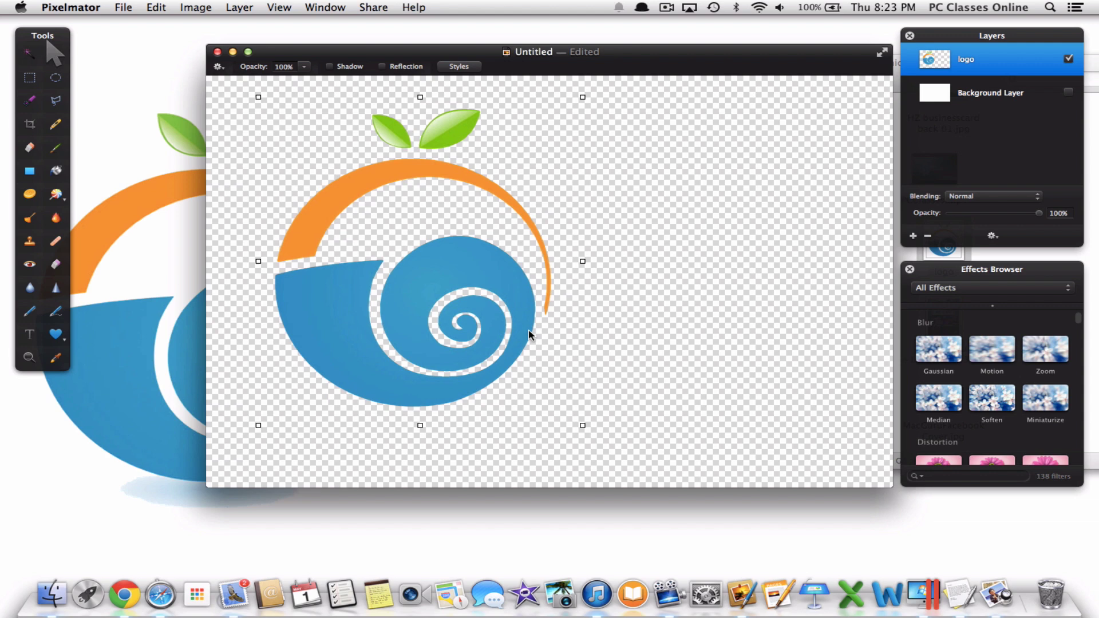
pyautogui.moveTo(589, 422); pyautogui.dragTo(527, 361)
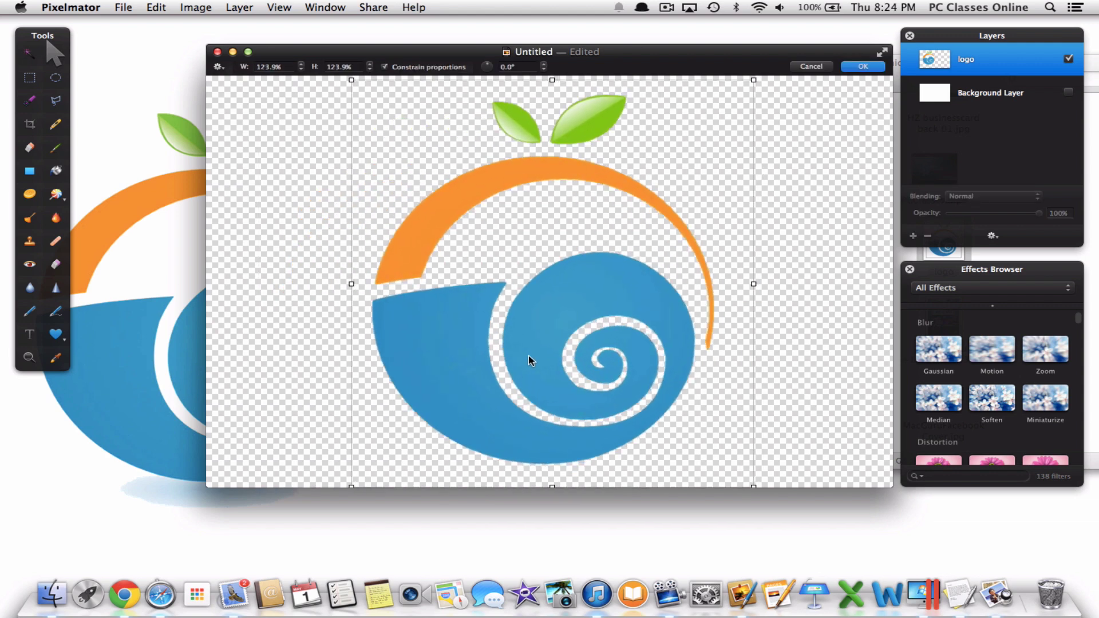
pyautogui.click(30, 124)
pyautogui.press('Return')
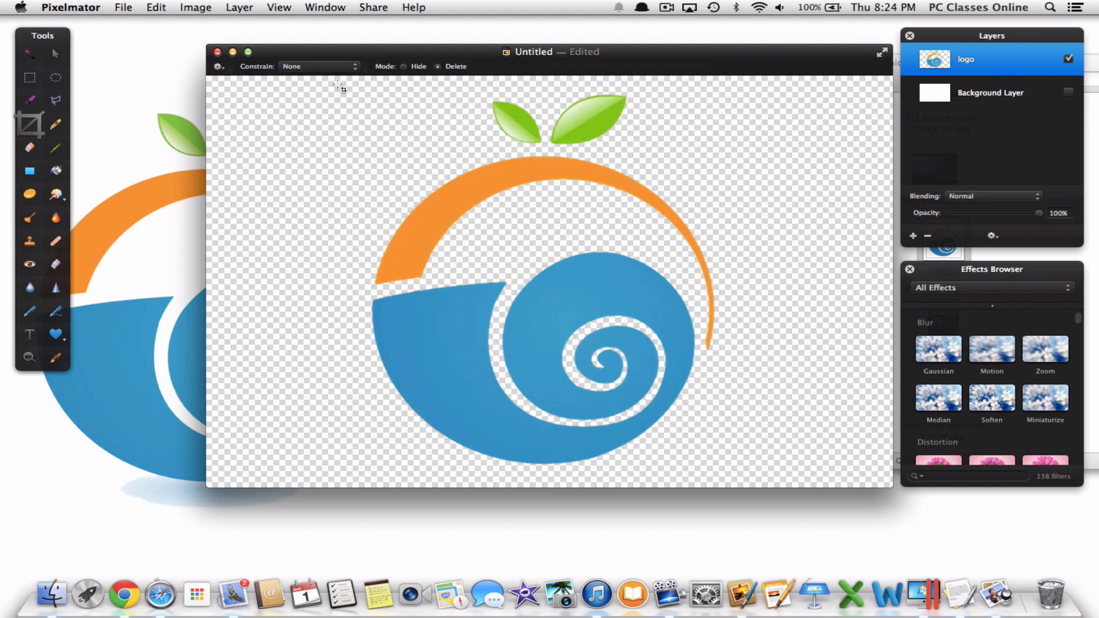
pyautogui.moveTo(333, 79); pyautogui.dragTo(751, 485)
pyautogui.press('Return')
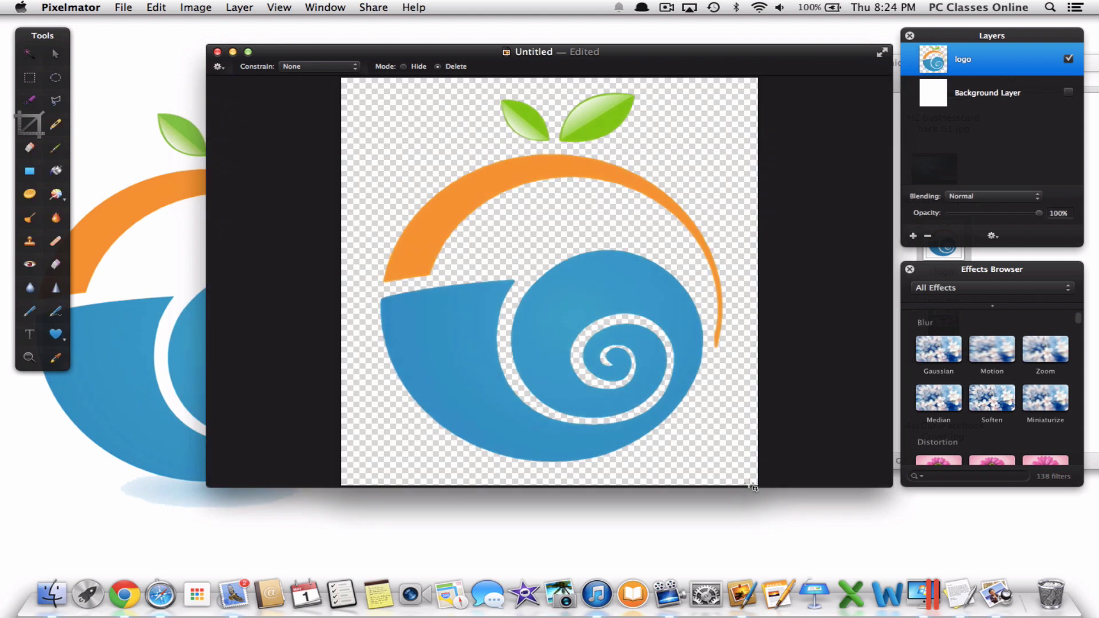
# - Export the image as a PNG named 'watermark' to the Desktop, then start closing Pixelmator's untitled document
pyautogui.click(122, 7)
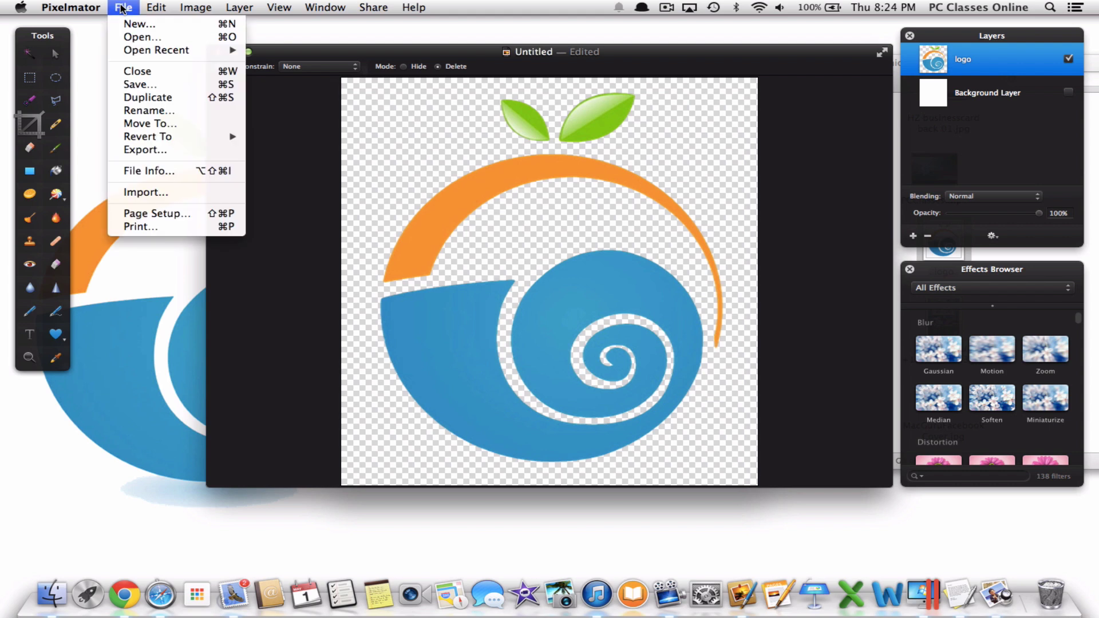
pyautogui.click(144, 150)
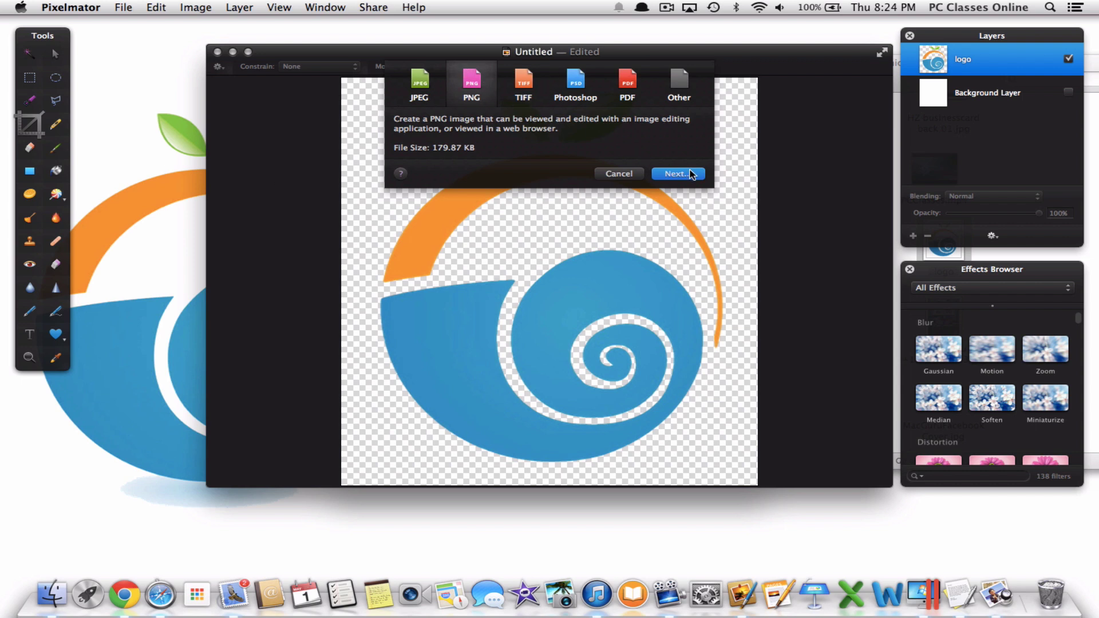
pyautogui.click(691, 178)
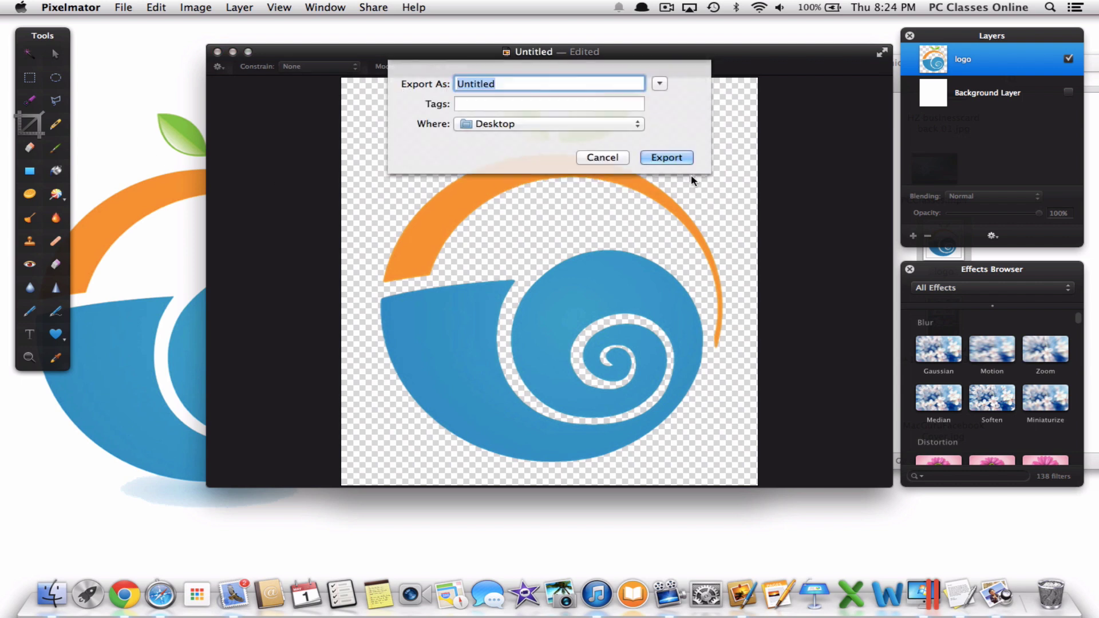
pyautogui.write('watermark')
pyautogui.press('Return')
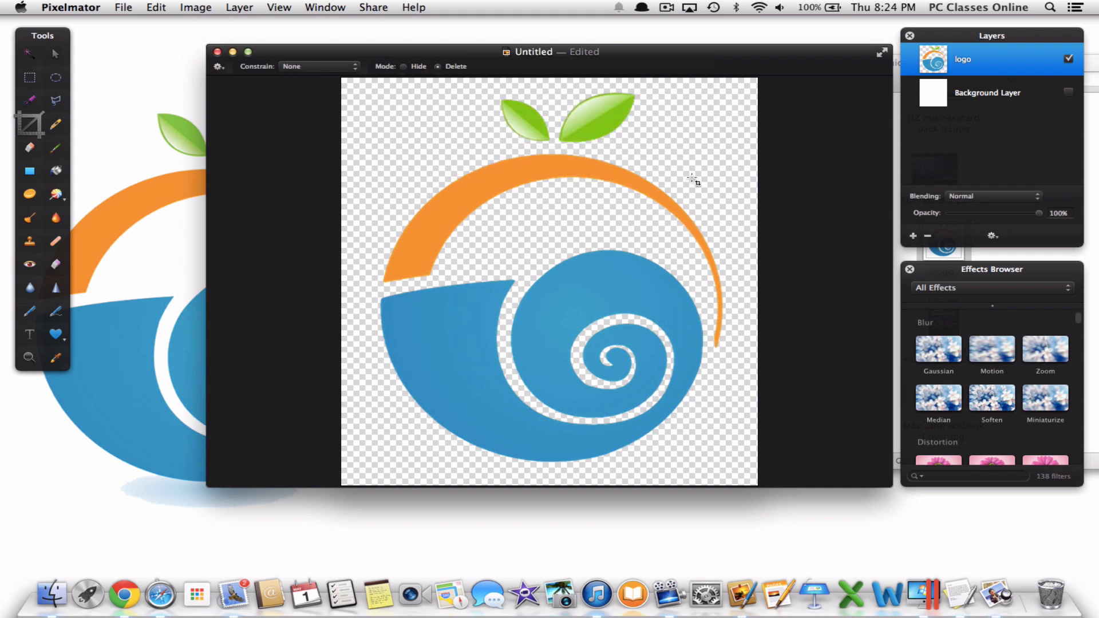
pyautogui.press('super+q')
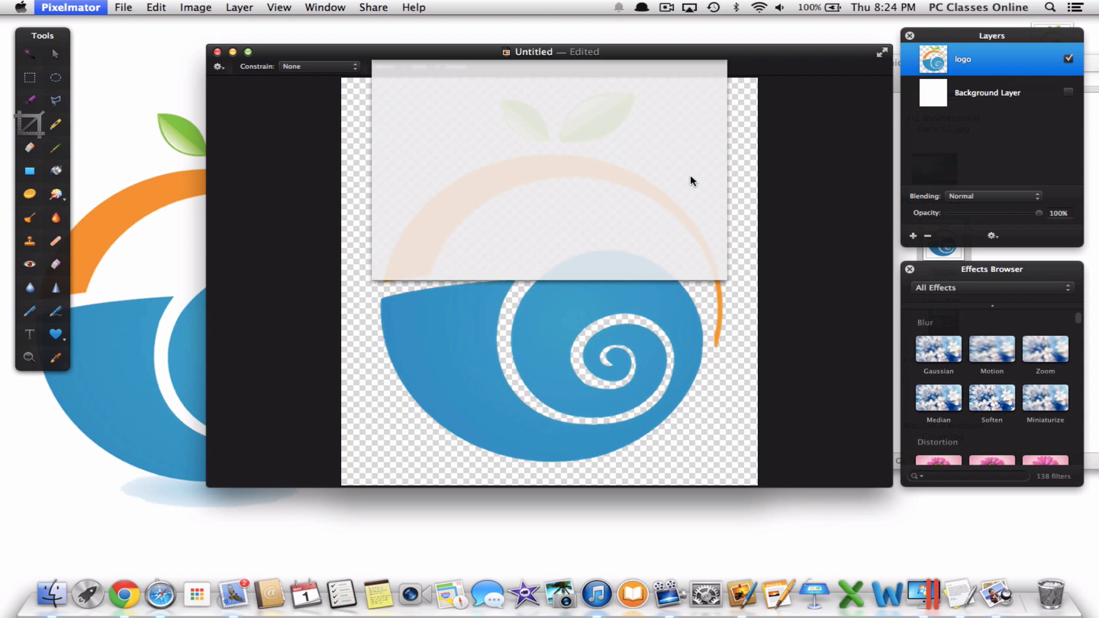
# - Discard the unsaved image, close the Ads/Graphics window, and launch Aperture through the launcher with 'ap'
pyautogui.click(480, 264)
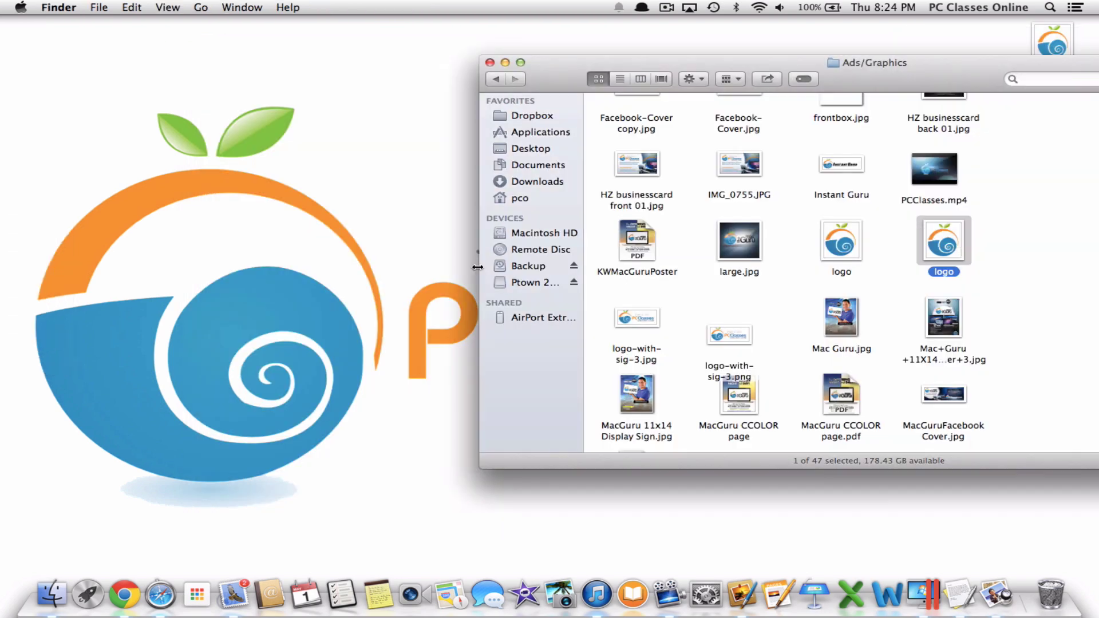
pyautogui.click(490, 62)
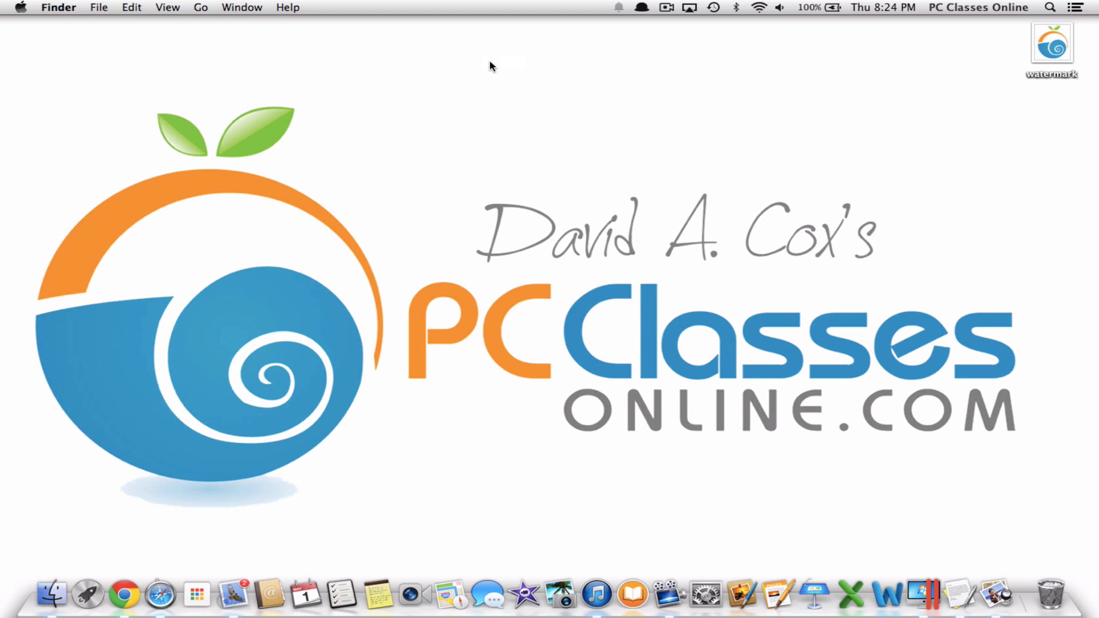
pyautogui.hotkey('alt', 'space')
pyautogui.write('ap')
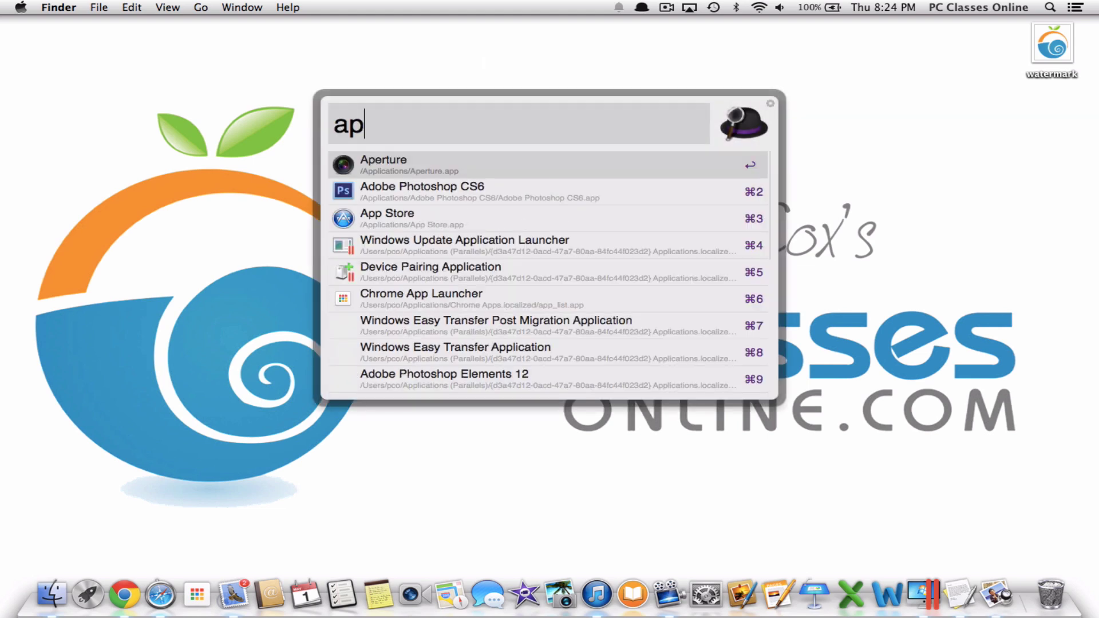
pyautogui.press('Return')
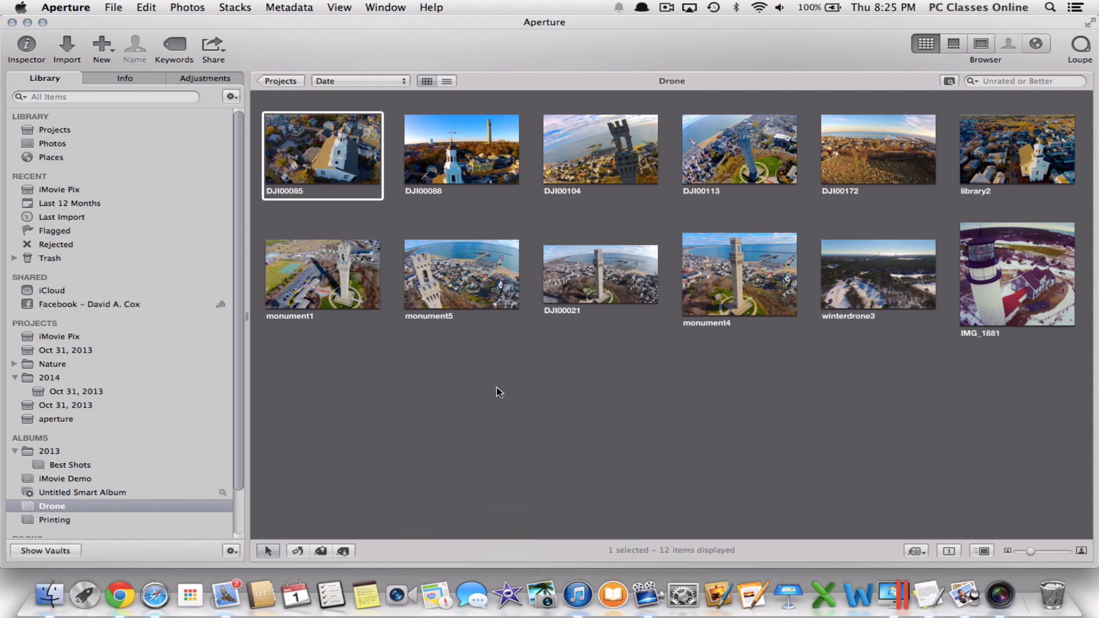
# - Select all Drone photos, choose Export Versions, and create a new folder 'watermarked version' as the destination
pyautogui.press('super+a')
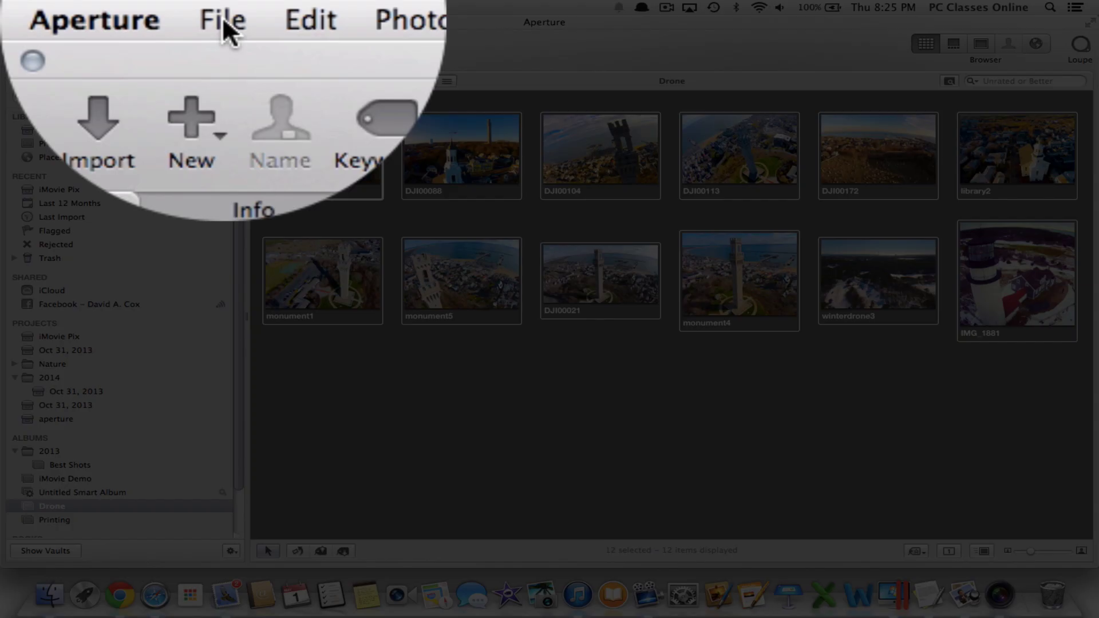
pyautogui.click(114, 6)
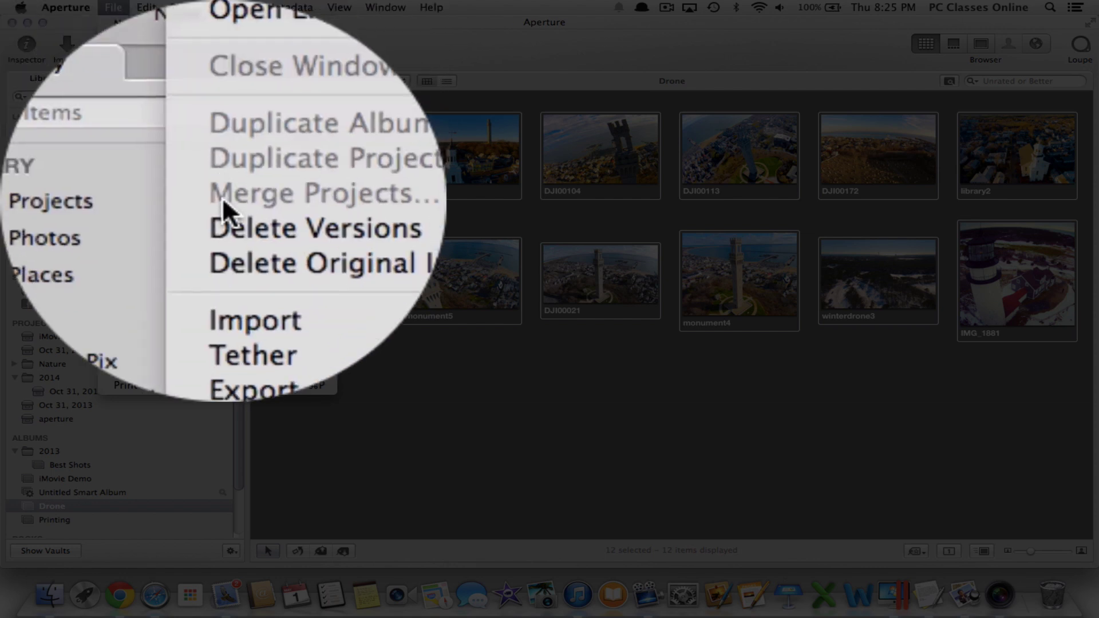
pyautogui.moveTo(222, 201)
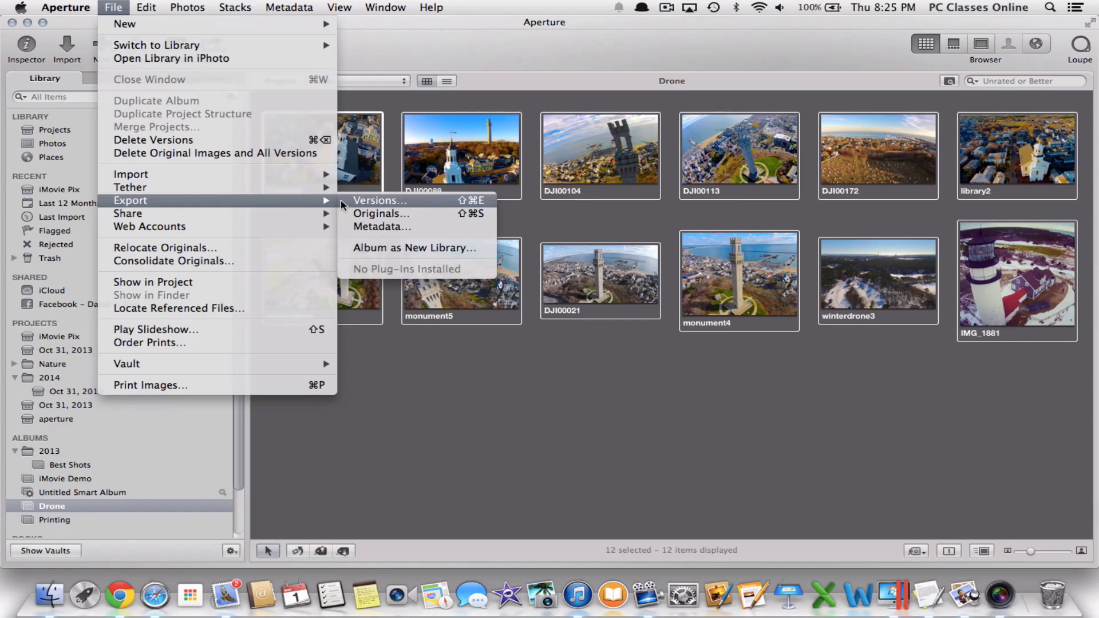
pyautogui.click(342, 202)
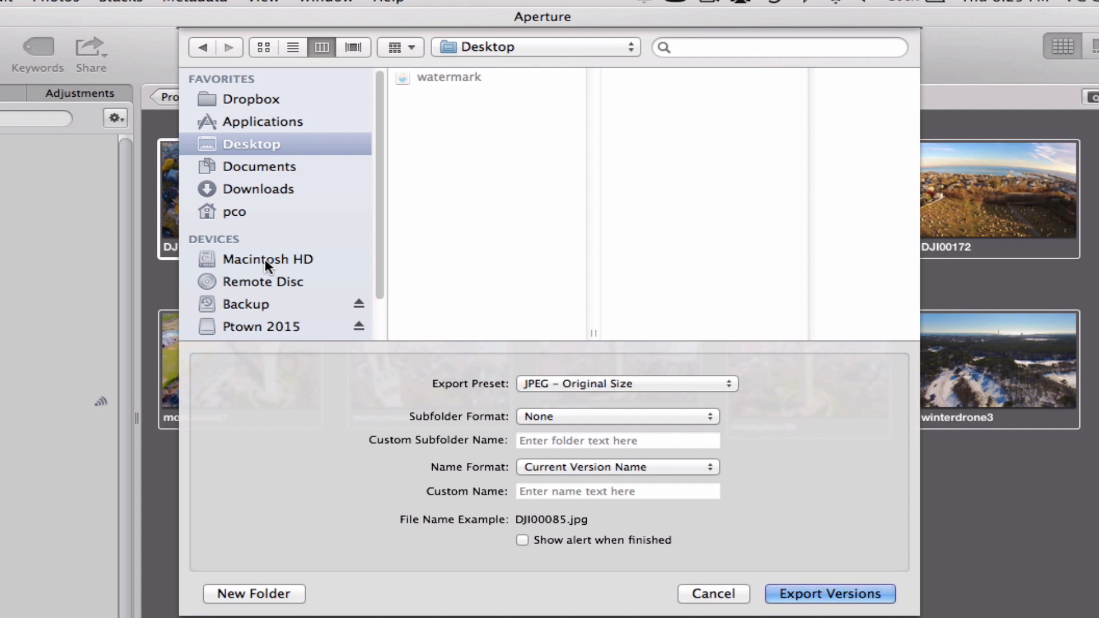
pyautogui.click(246, 591)
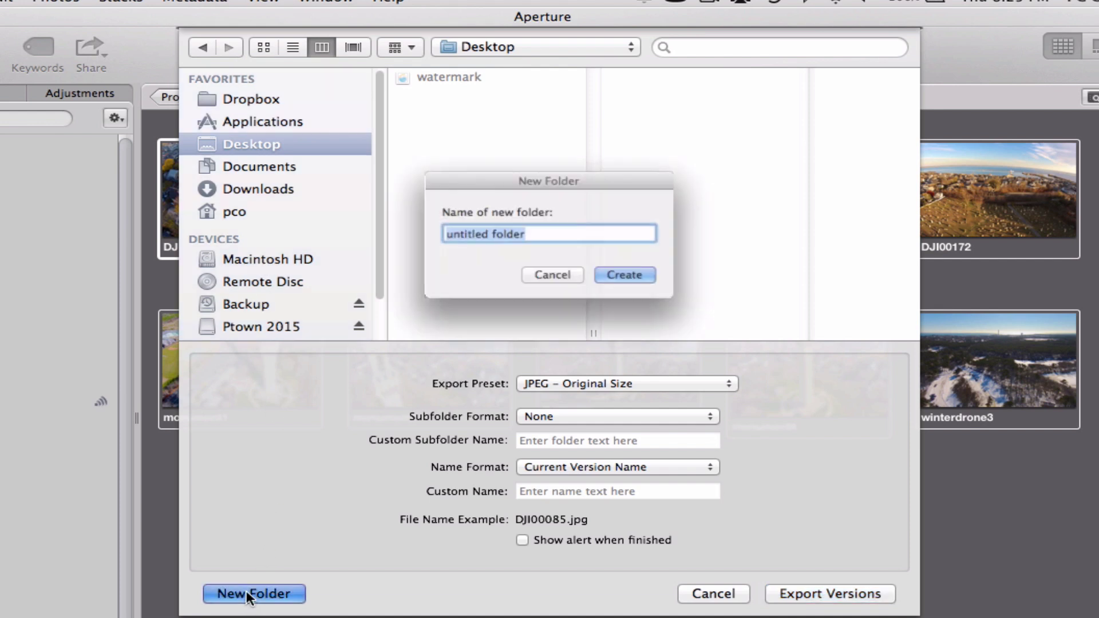
pyautogui.write('water')
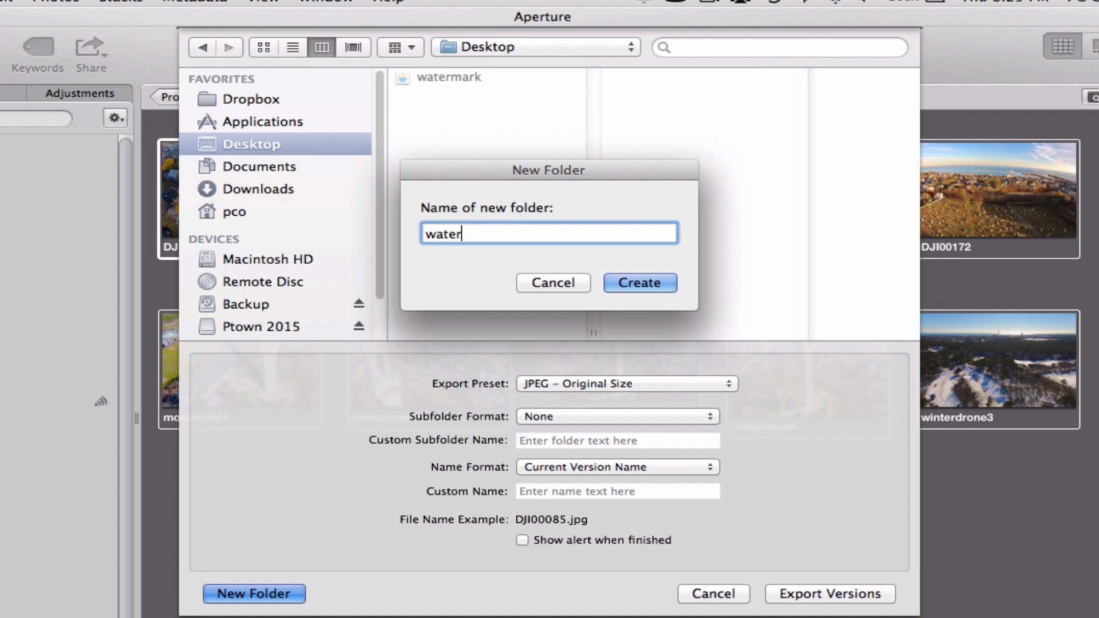
pyautogui.write('marked version')
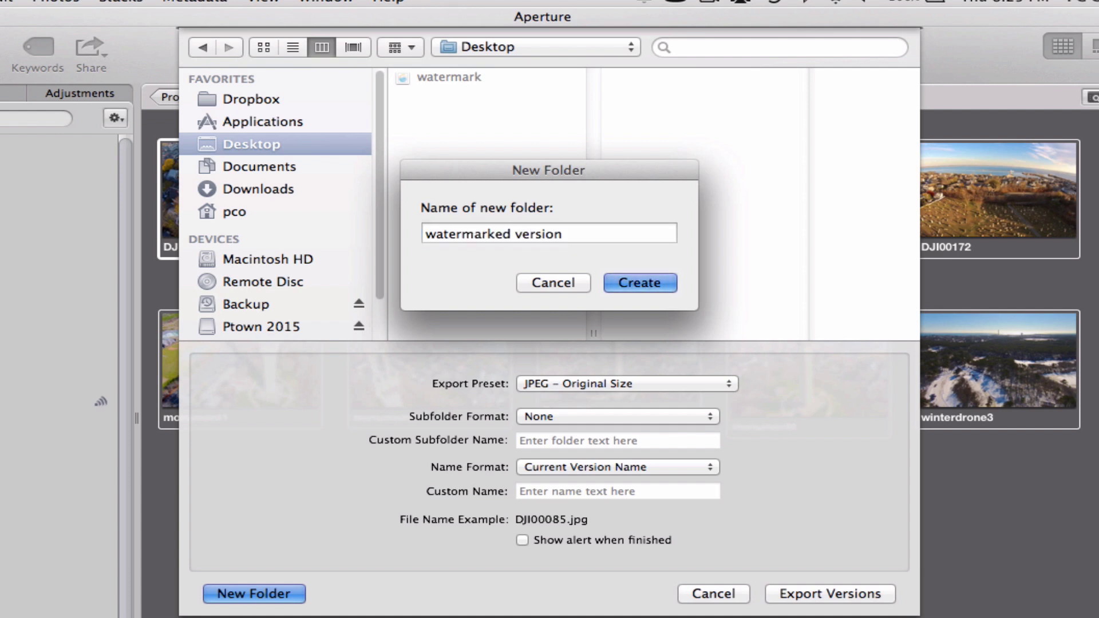
pyautogui.press('Return')
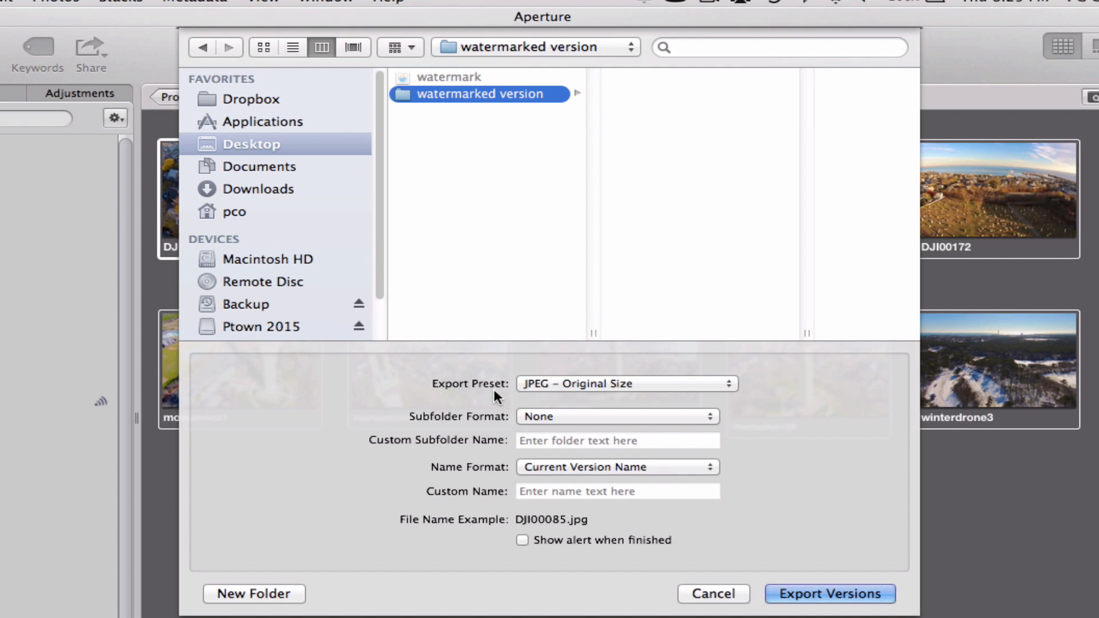
# - Edit the JPEG – Original Size preset to show a watermark positioned Center
pyautogui.click(562, 383)
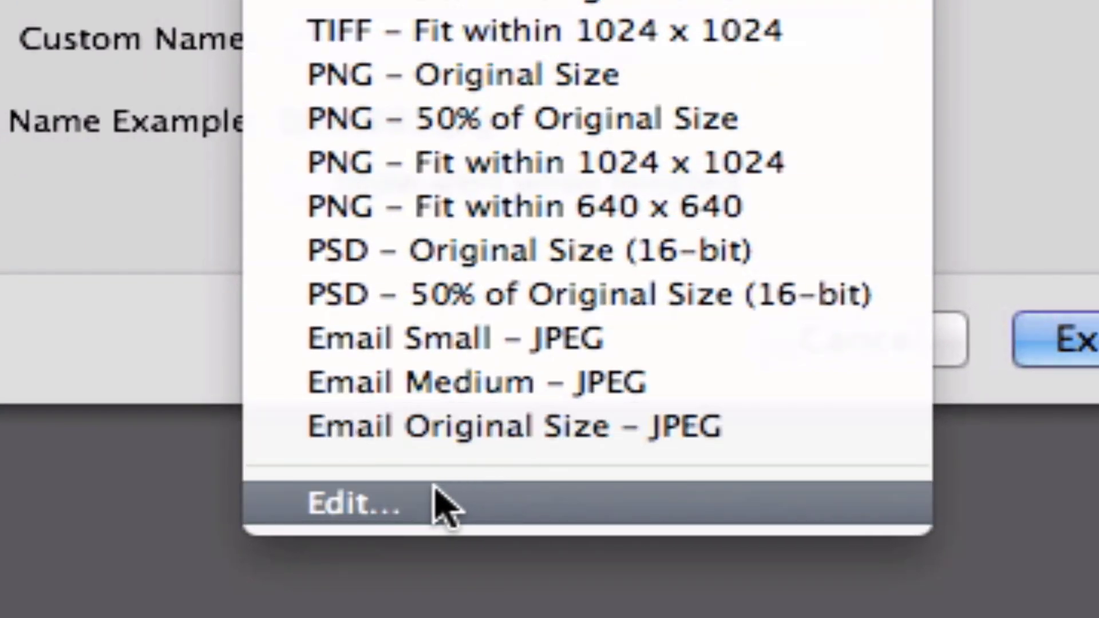
pyautogui.click(441, 504)
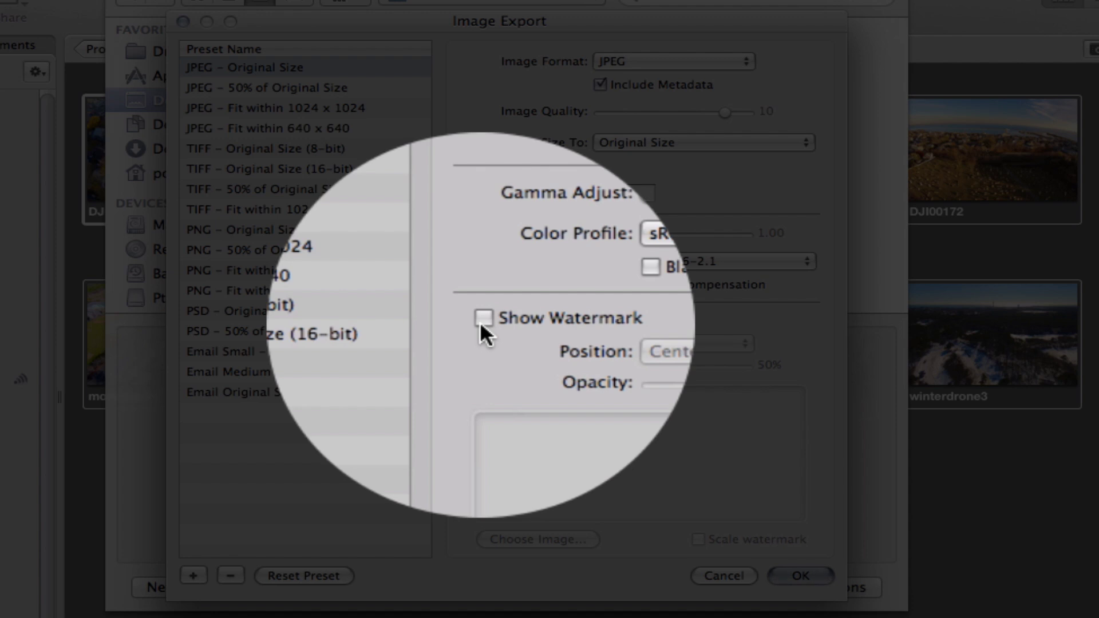
pyautogui.click(481, 322)
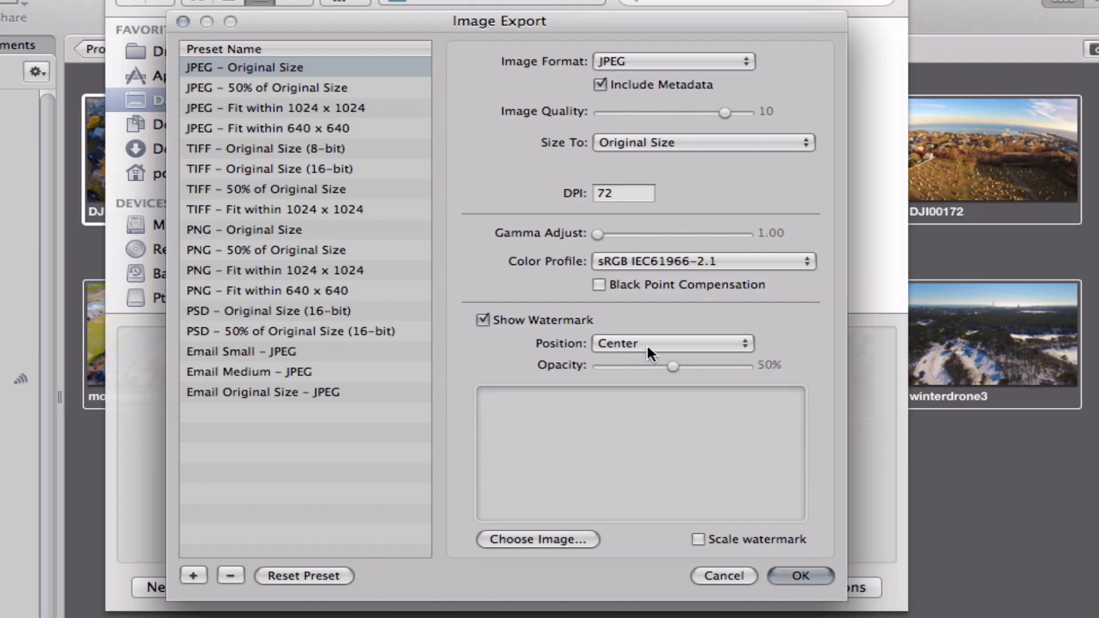
pyautogui.click(647, 342)
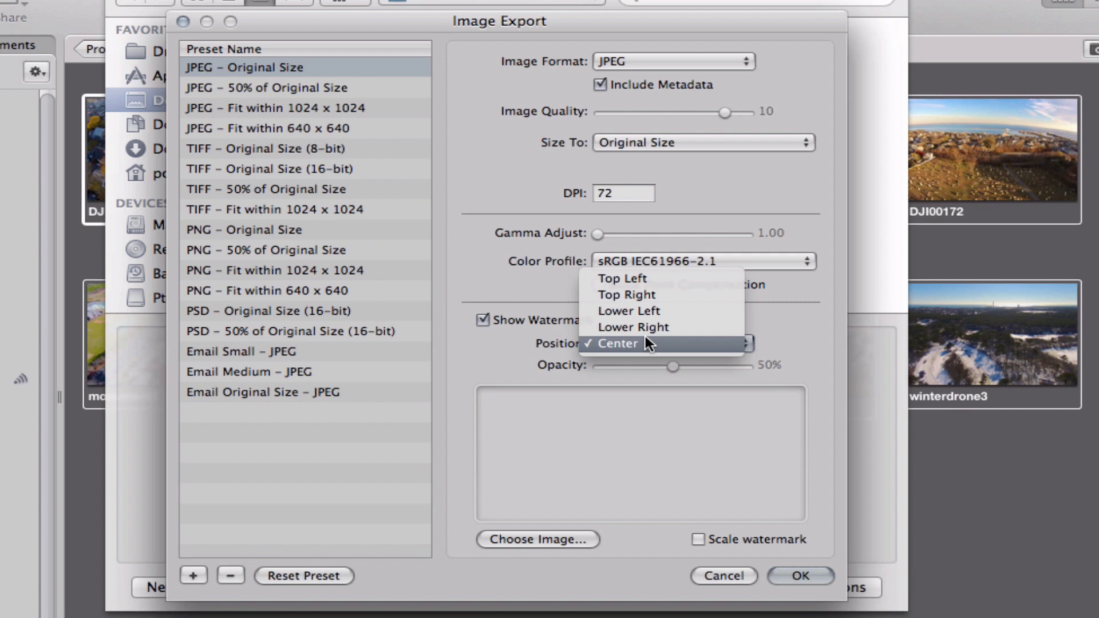
pyautogui.click(644, 337)
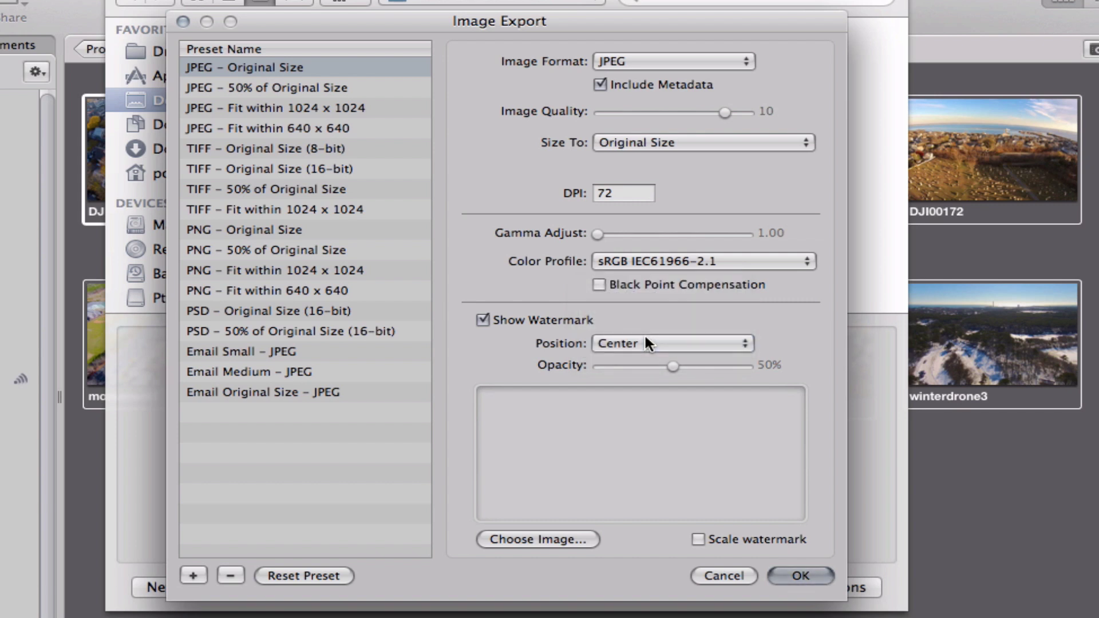
# - Use the Desktop 'watermark' file as the watermark image at 62% opacity and confirm the preset
pyautogui.click(565, 542)
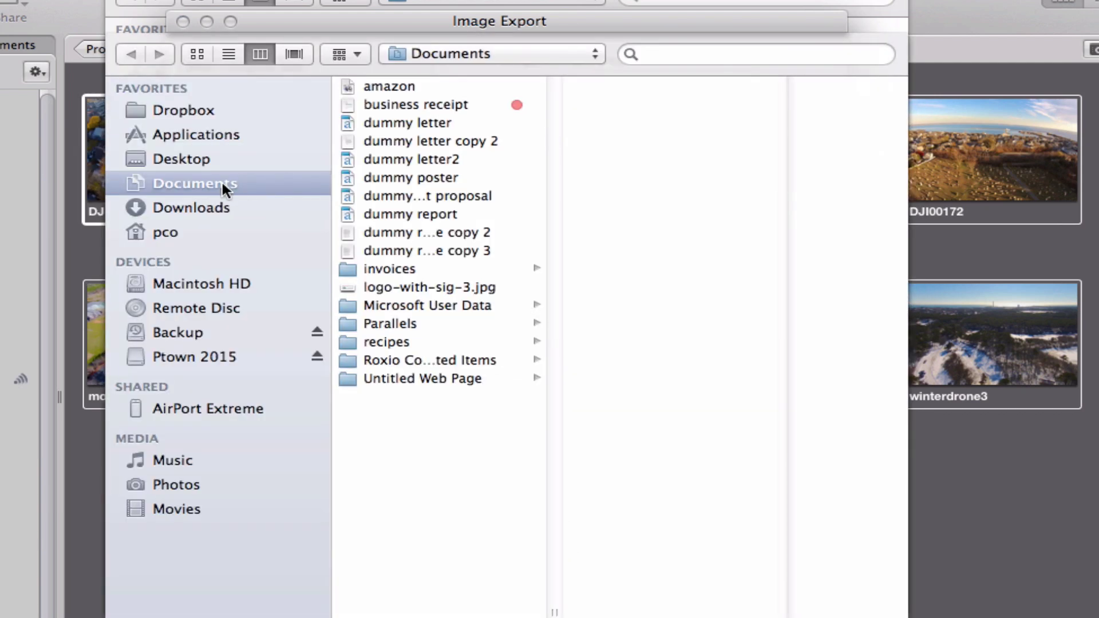
pyautogui.click(211, 164)
pyautogui.click(363, 88)
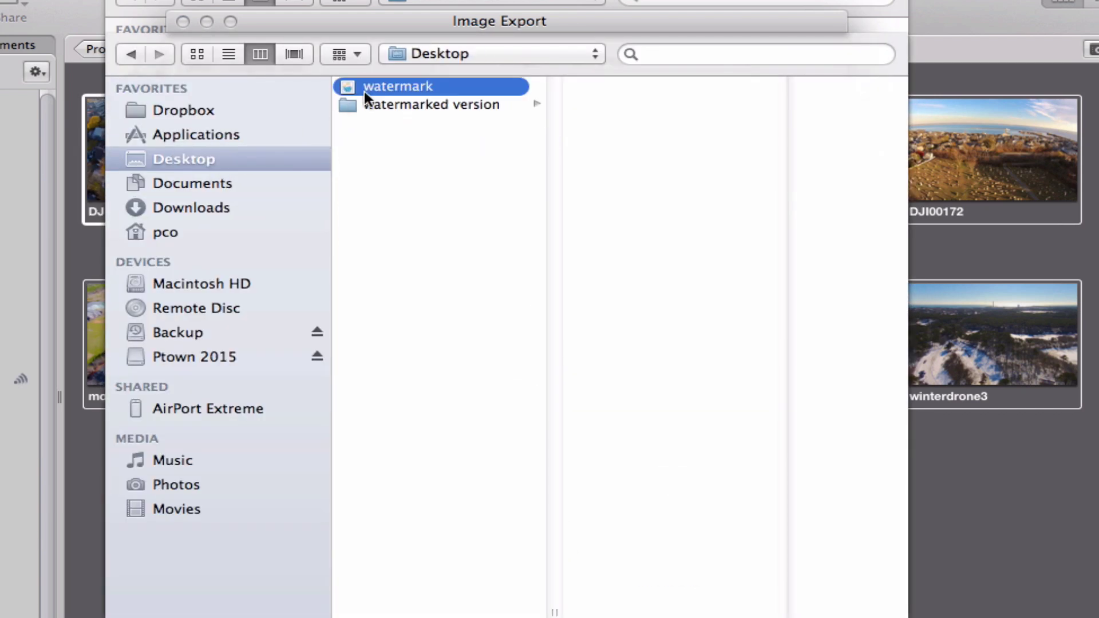
pyautogui.doubleClick(363, 88)
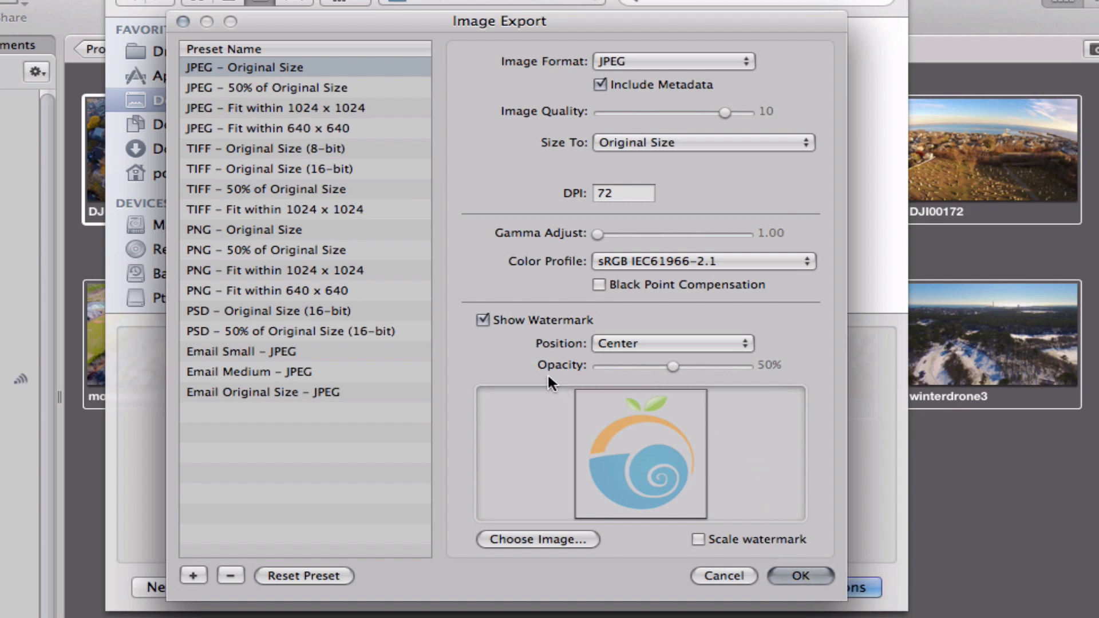
pyautogui.moveTo(672, 367)
pyautogui.mouseDown()
pyautogui.moveTo(741, 376)
pyautogui.moveTo(706, 383)
pyautogui.moveTo(722, 388)
pyautogui.moveTo(618, 373)
pyautogui.moveTo(689, 370)
pyautogui.mouseUp()
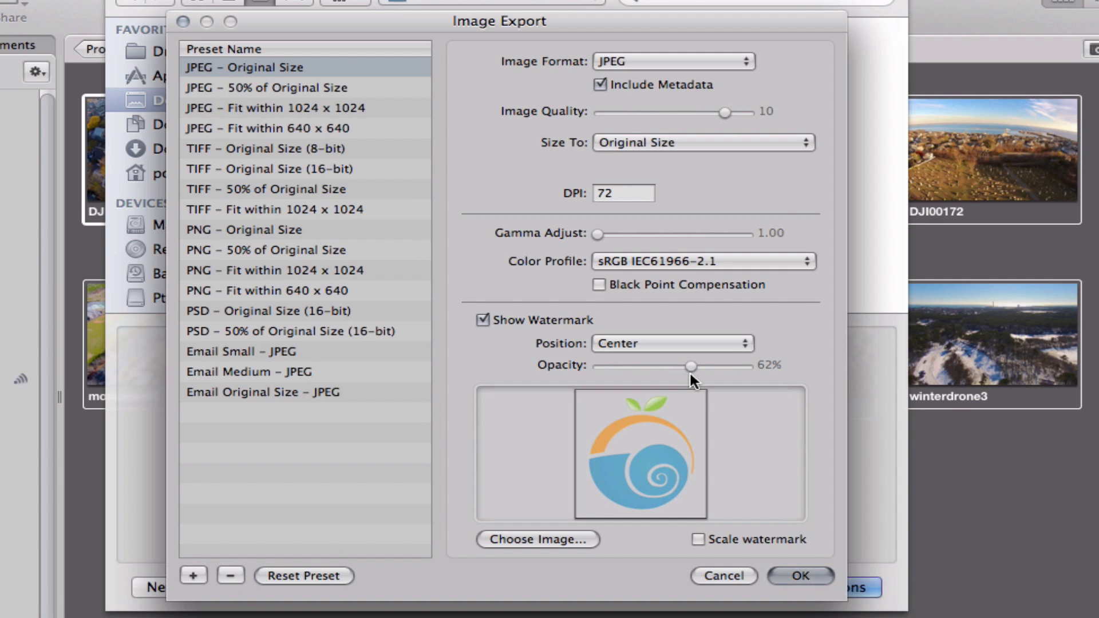
pyautogui.click(801, 576)
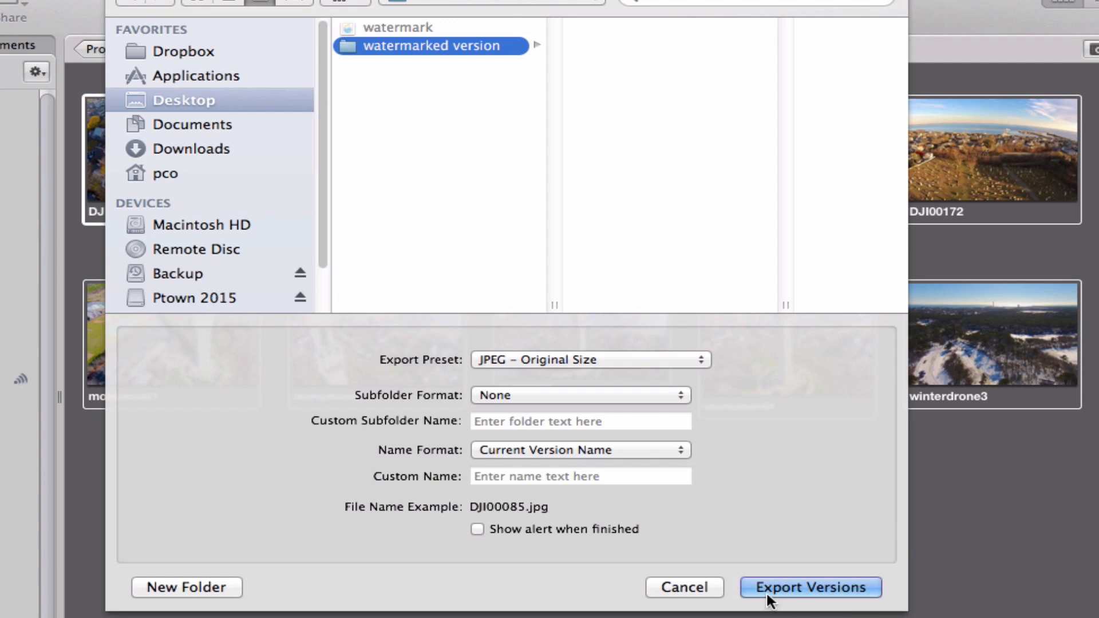
# - Export the 12 photos, then Quick Look monument4.jpg inside the Desktop's 'watermarked version' folder
pyautogui.click(845, 589)
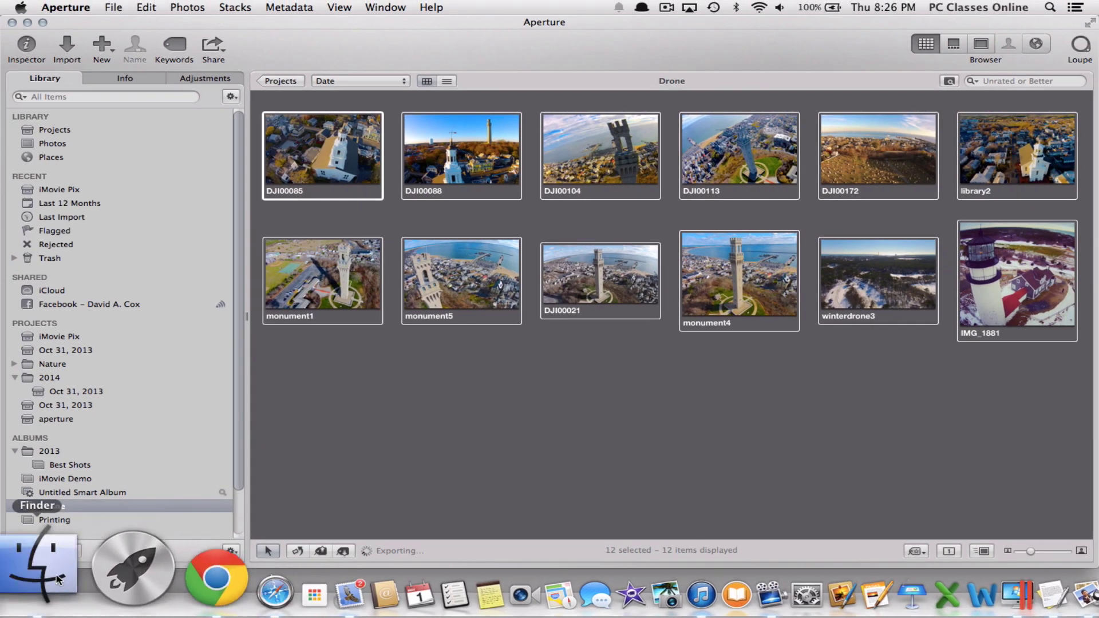
pyautogui.click(57, 580)
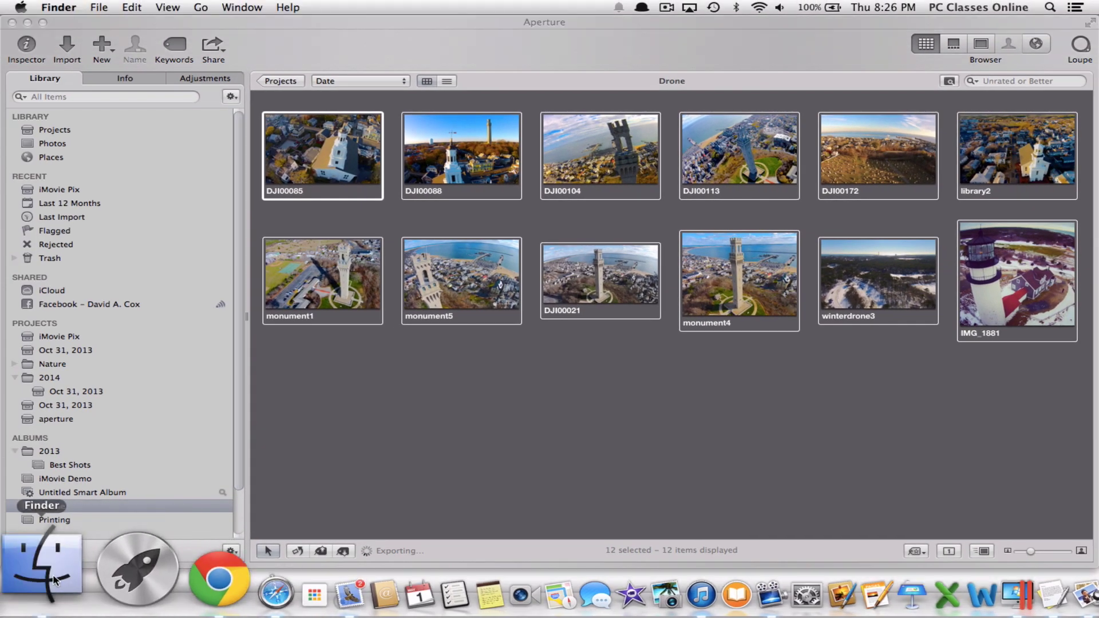
pyautogui.click(216, 170)
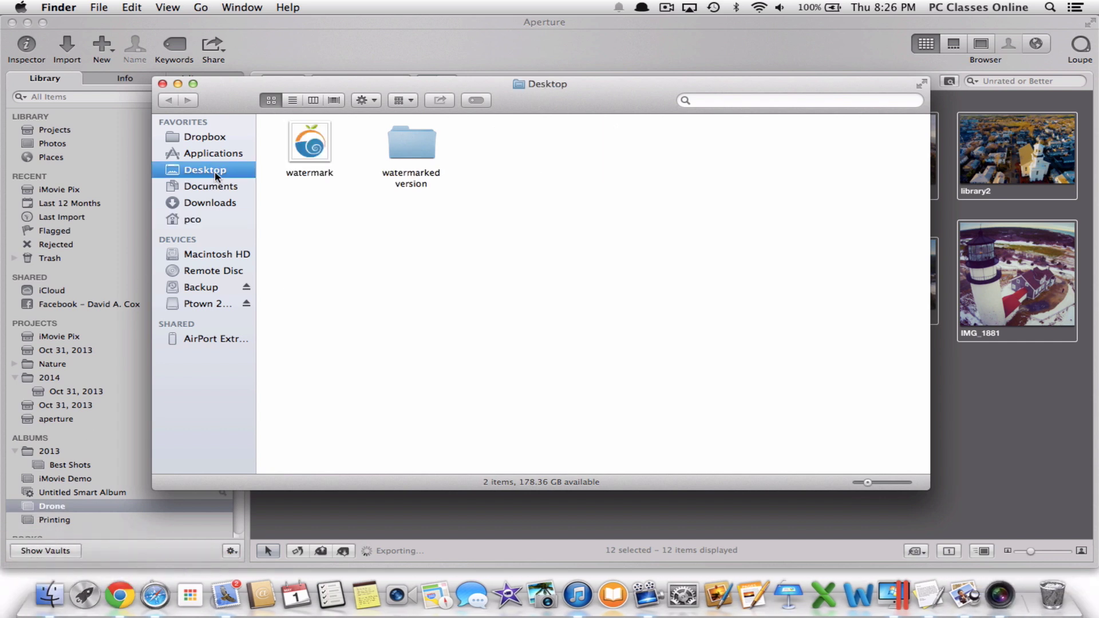
pyautogui.doubleClick(413, 150)
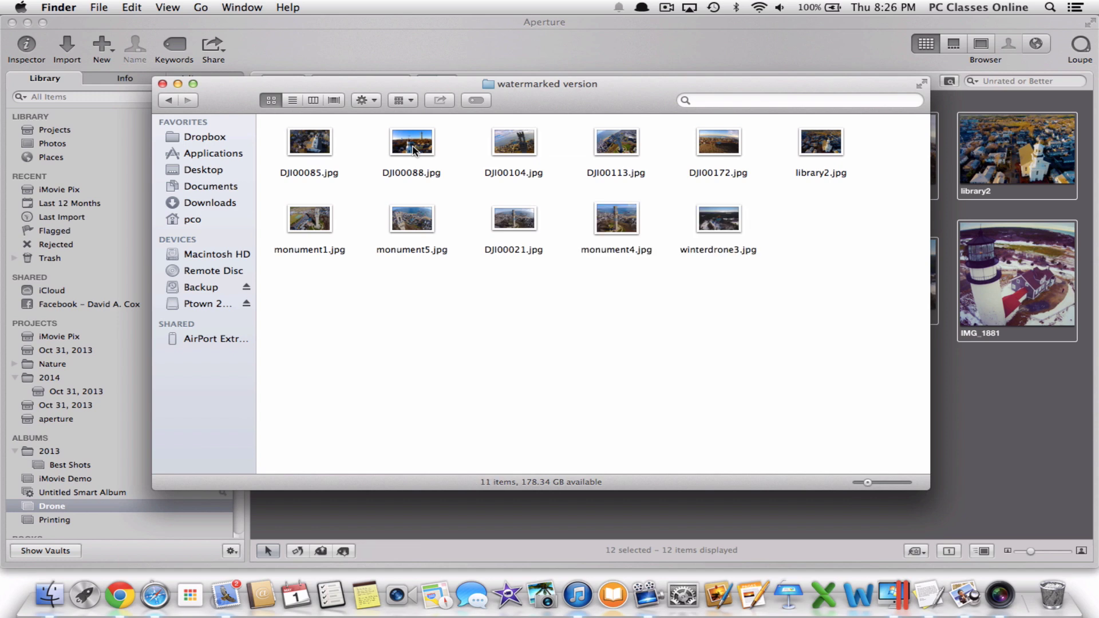
pyautogui.click(628, 217)
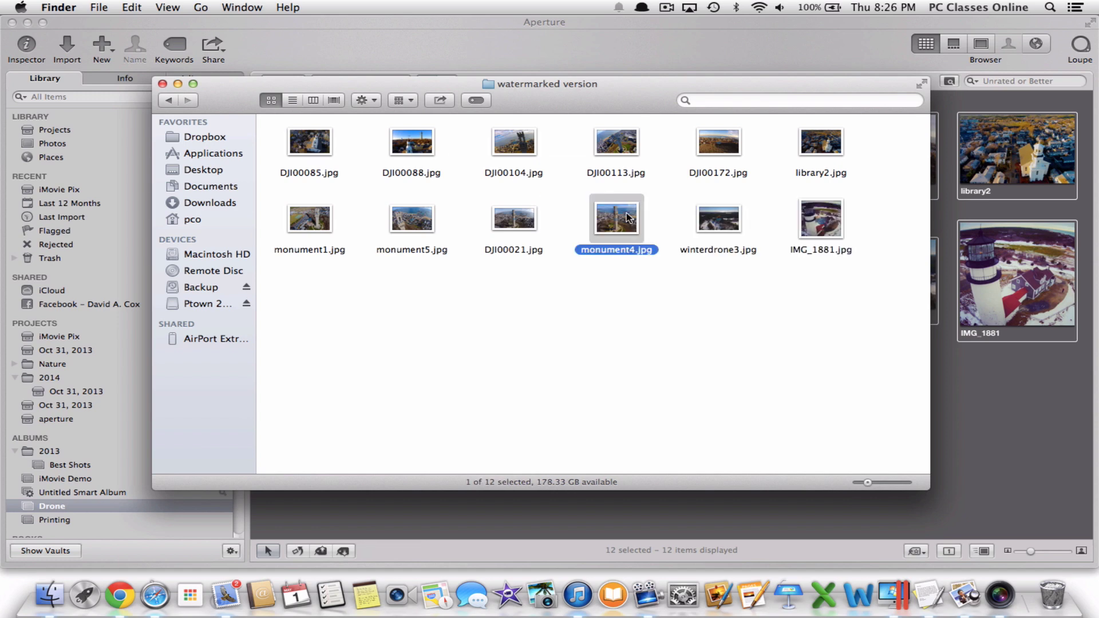
pyautogui.press('space')
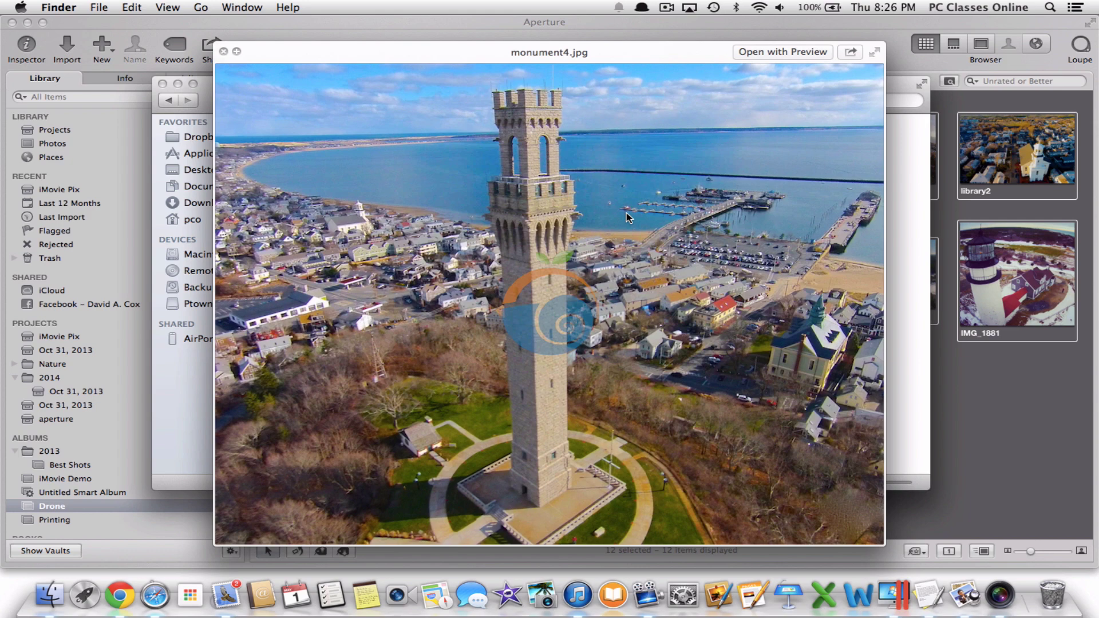
# - Dismiss the monument4.jpg Quick Look preview to reveal the 12 exported JPEGs in 'watermarked version'
pyautogui.press('space')
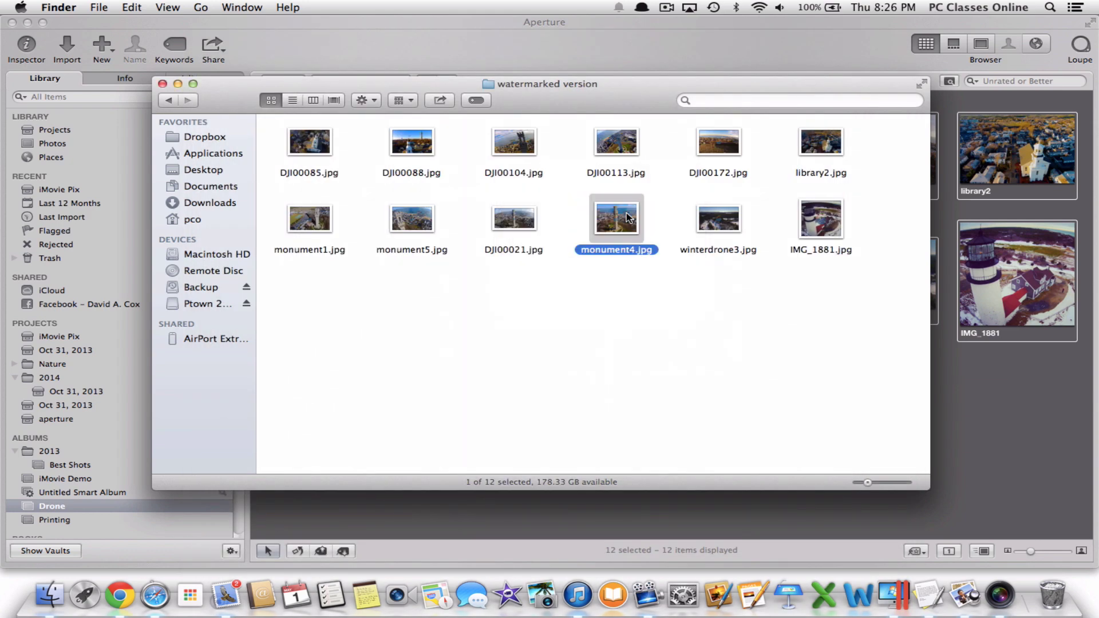